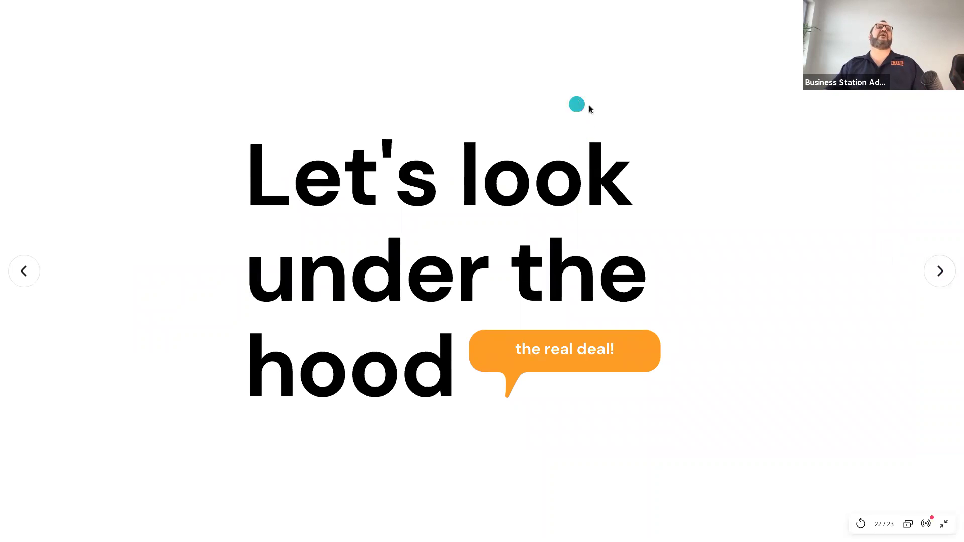
End the slide presentation and switch to the WordPress admin dashboard in a maximized browser window
key(Right)
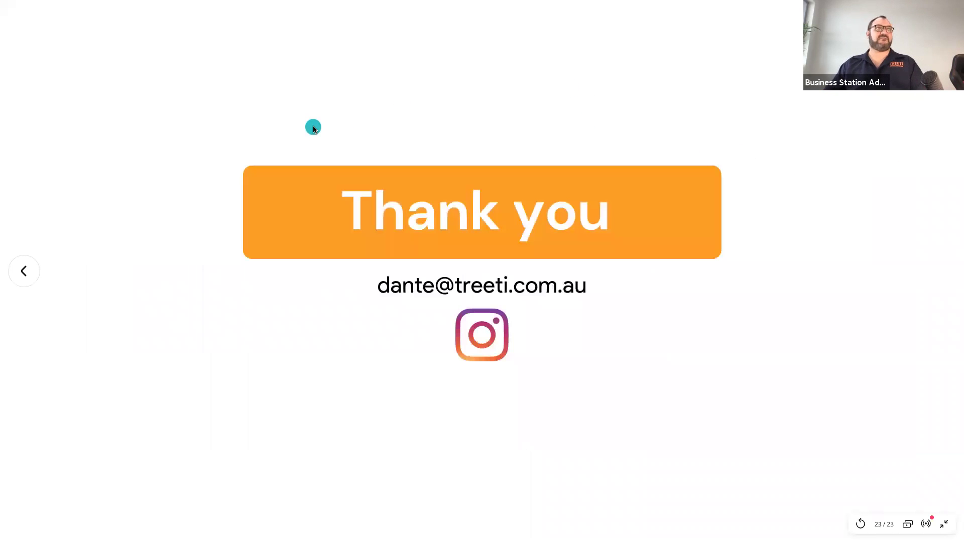
key(Escape)
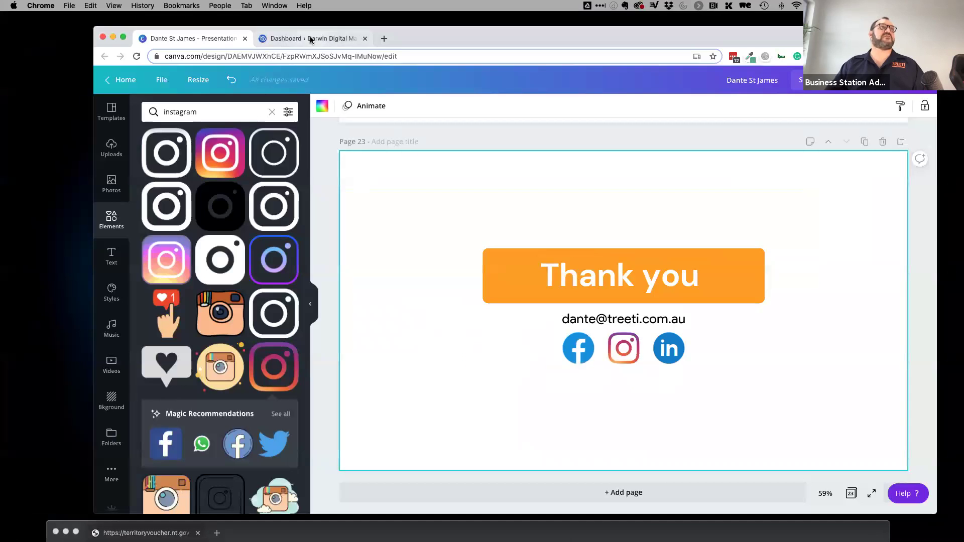
click(309, 37)
double_click(678, 35)
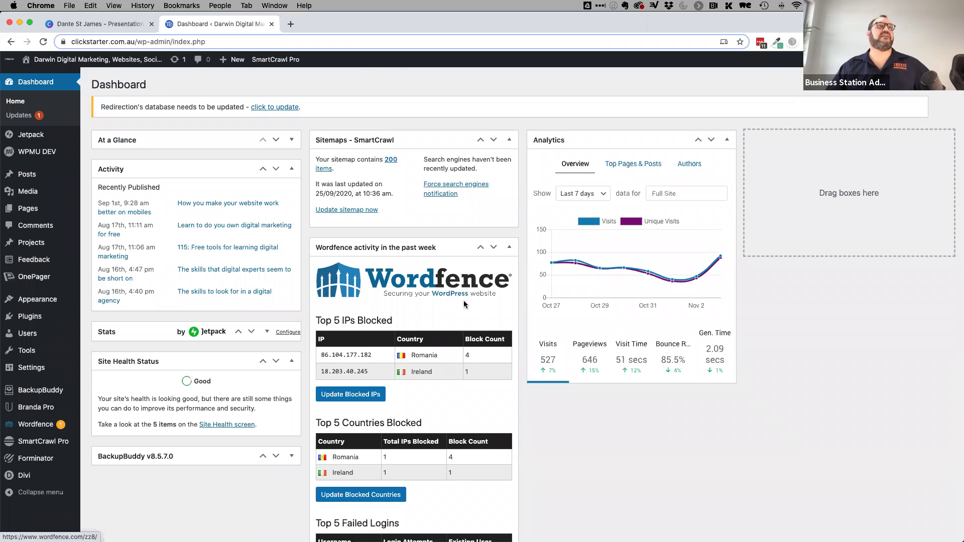
Look over the dashboard widgets, including the Wordfence activity summary and the Analytics visits chart
scroll(451, 302, down, 3)
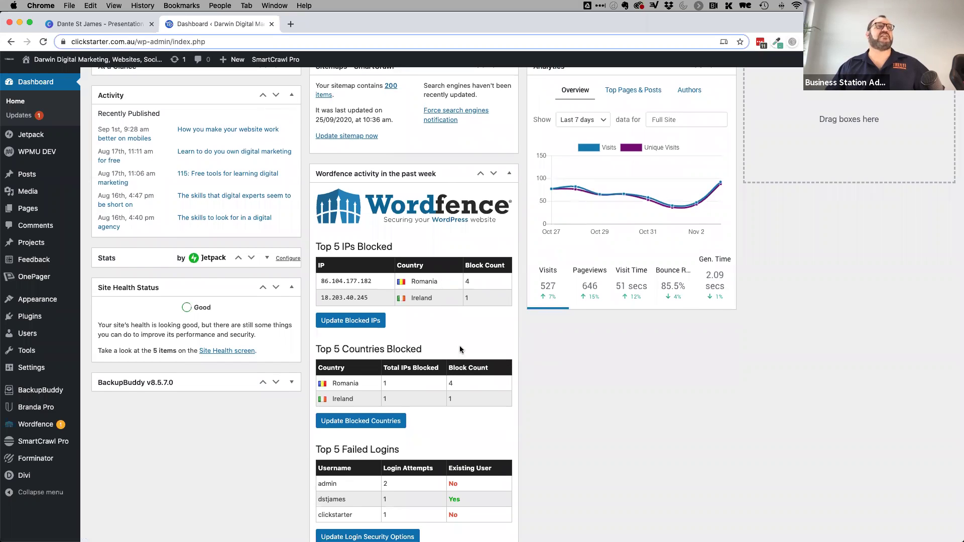
scroll(459, 346, up, 2)
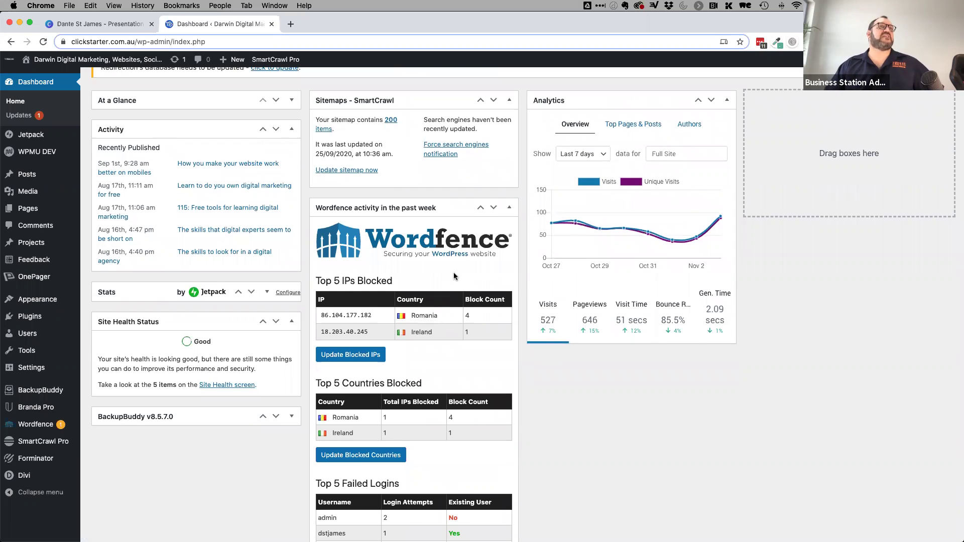
scroll(438, 284, up, 2)
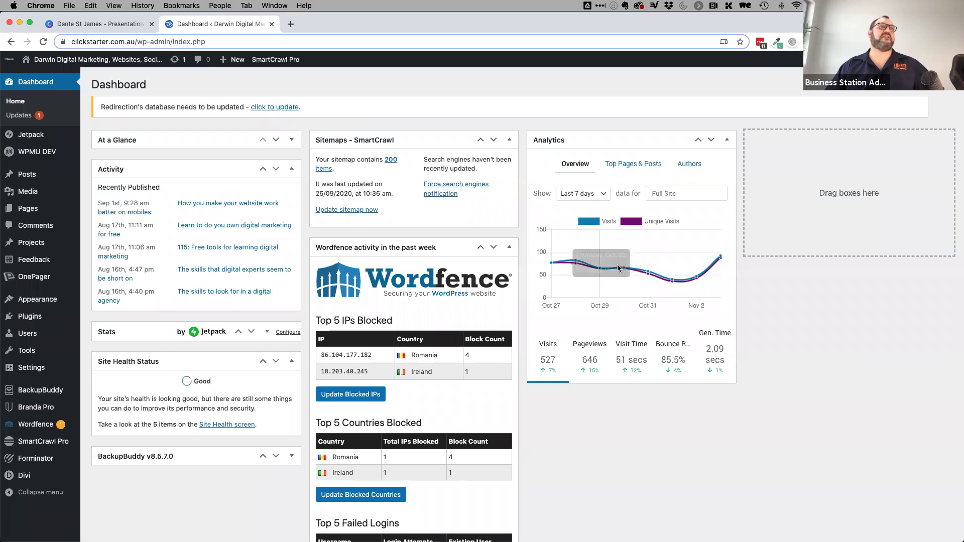
mouse_move(721, 259)
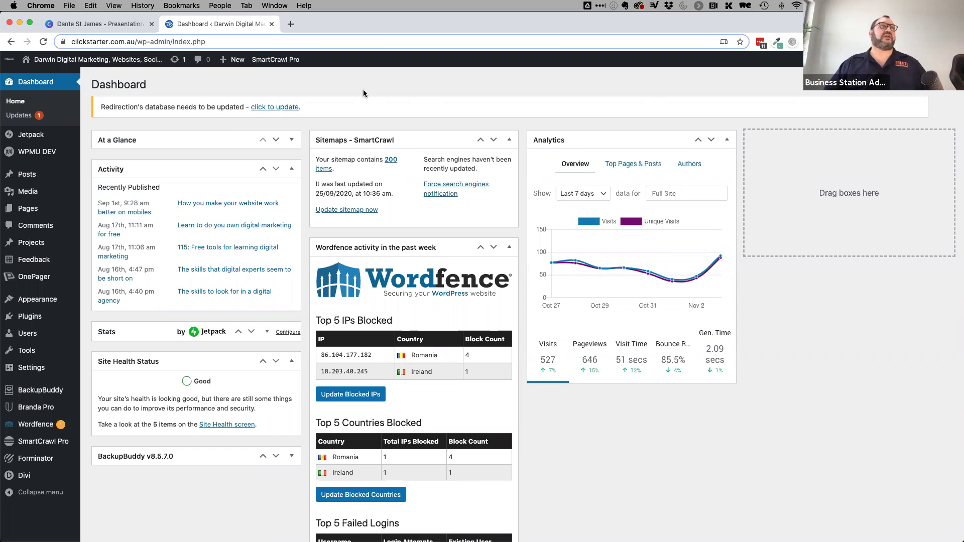
Upgrade the Redirection plugin's database, finish its setup and look through the list of redirects
click(278, 109)
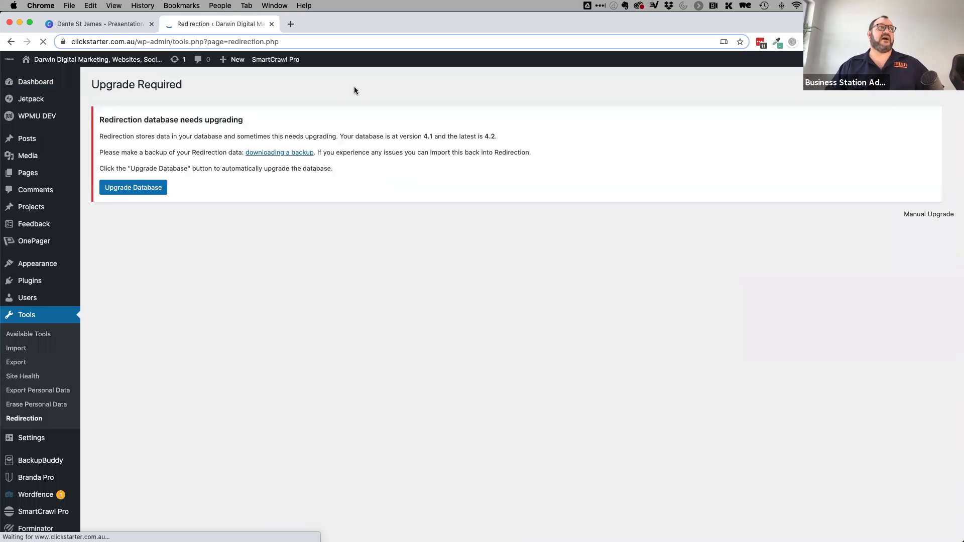
click(126, 187)
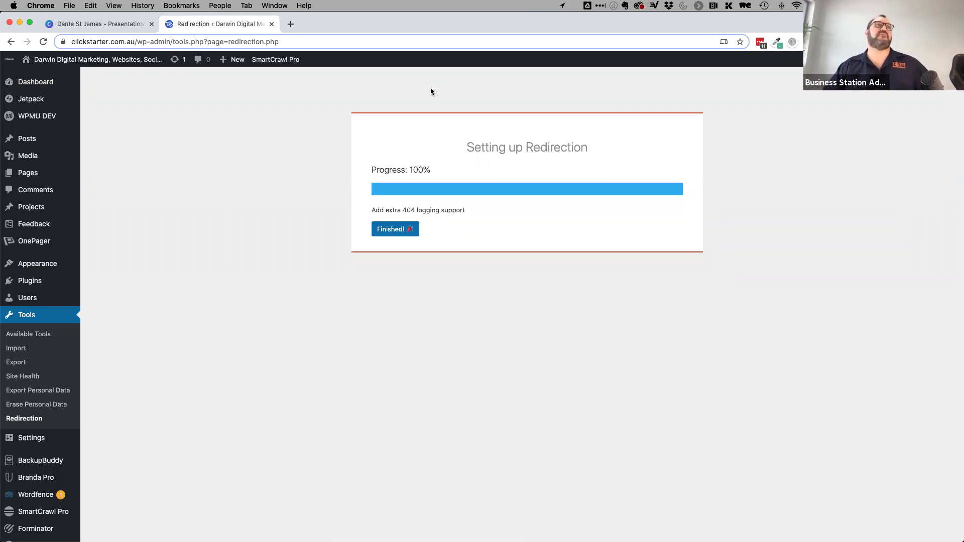
click(387, 230)
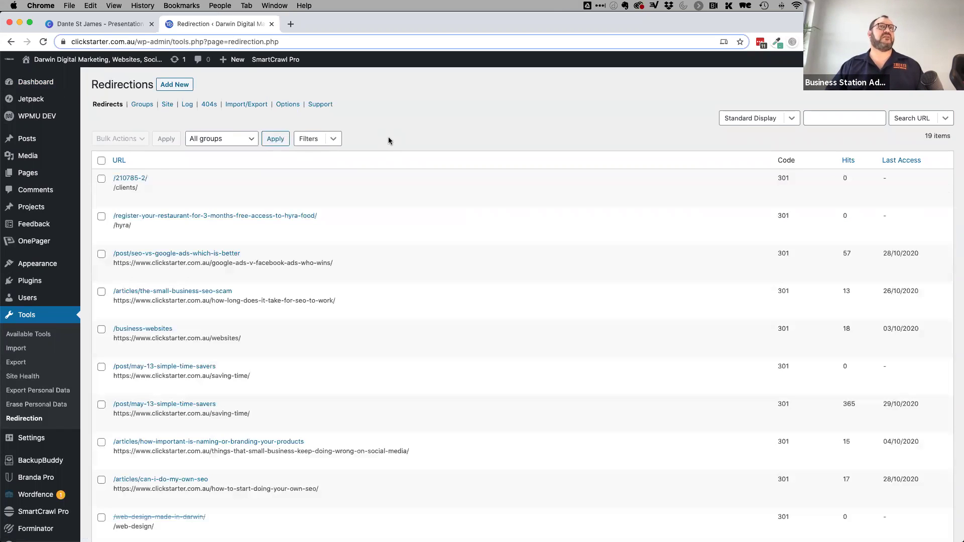
scroll(469, 304, down, 10)
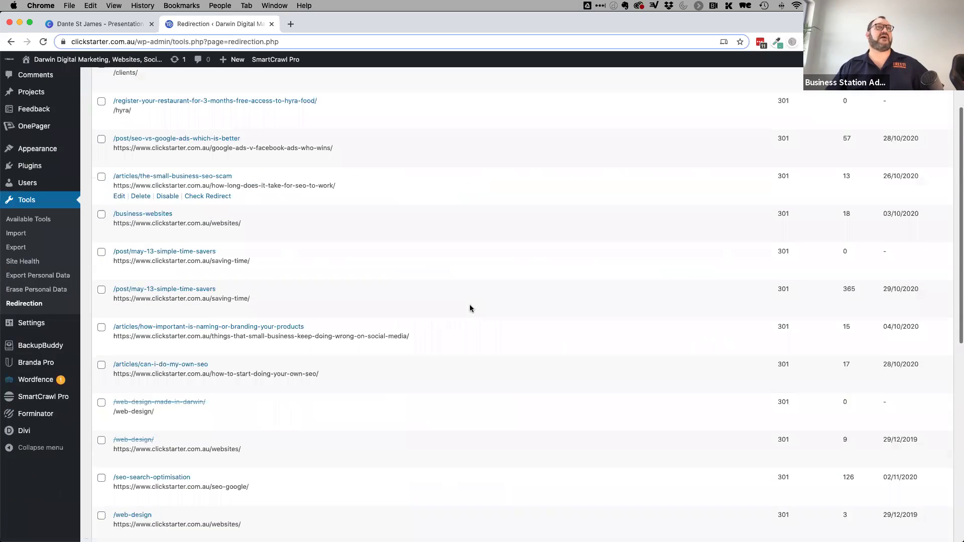
scroll(469, 304, down, 4)
scroll(469, 304, up, 12)
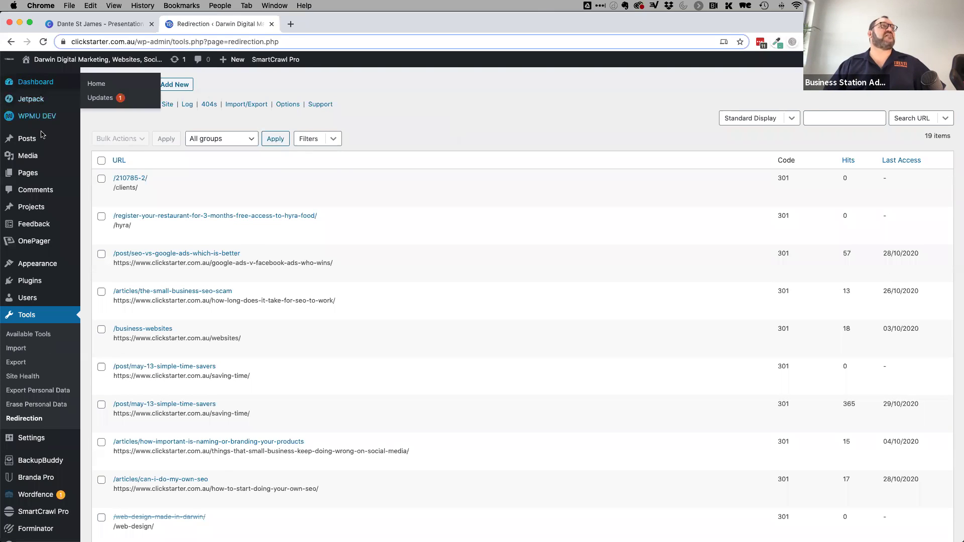
Update the Divi theme to version 4.6.6 from the WordPress updates page
mouse_move(36, 83)
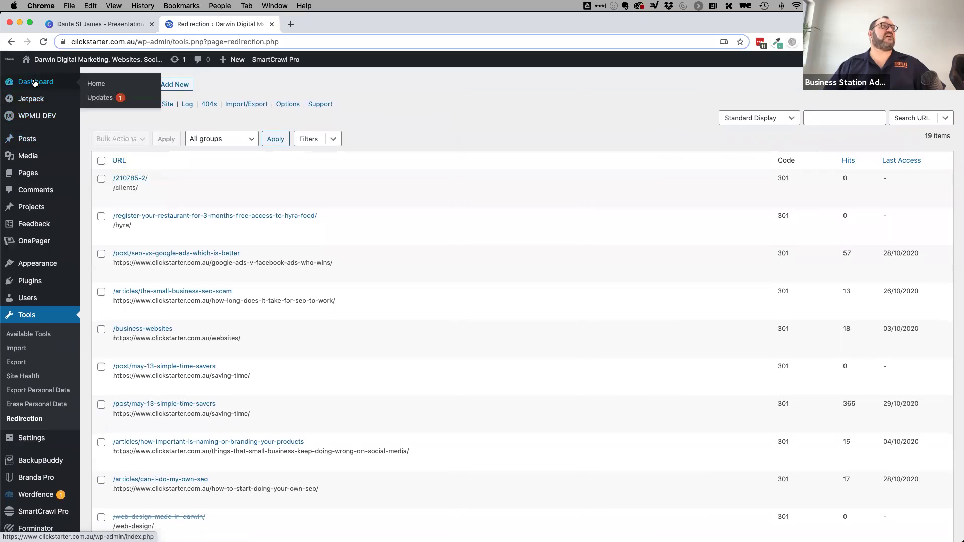
click(92, 91)
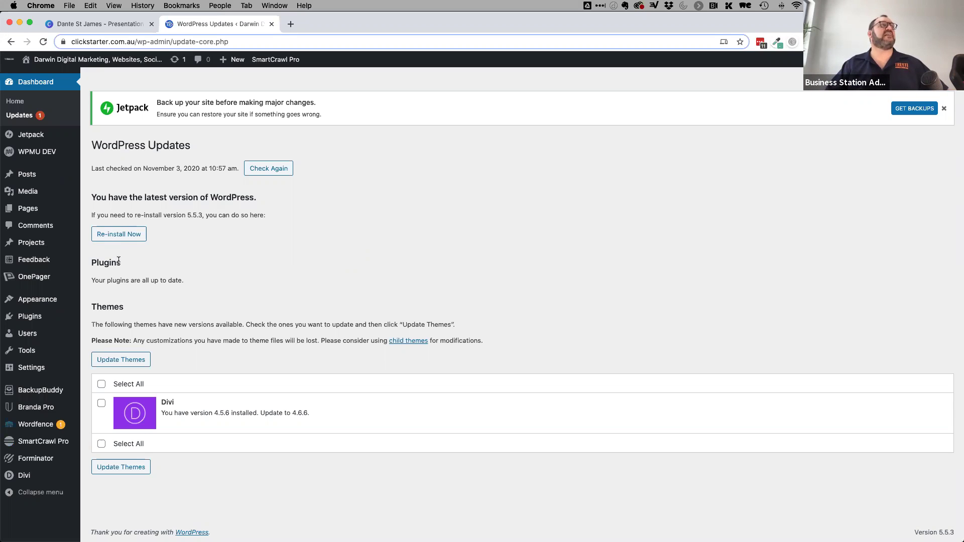
mouse_move(29, 136)
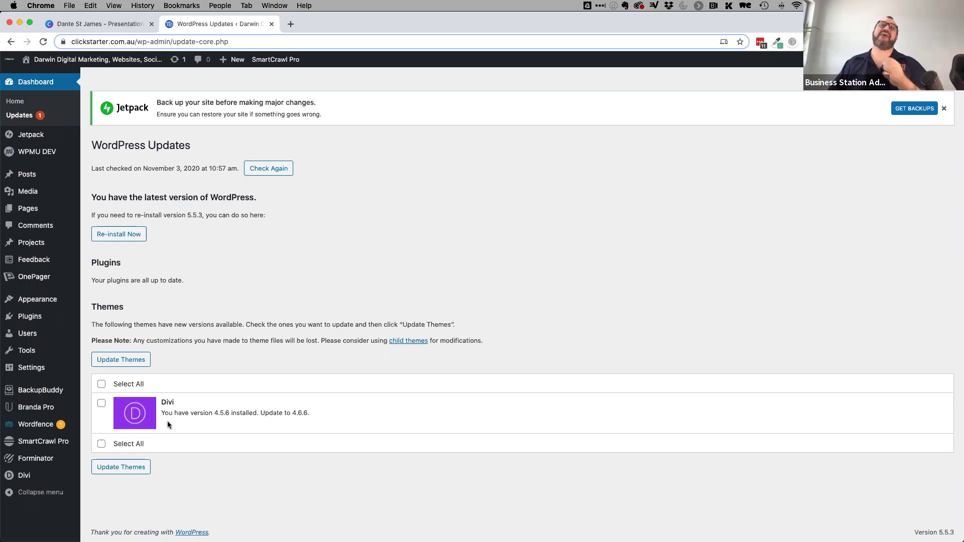
click(102, 403)
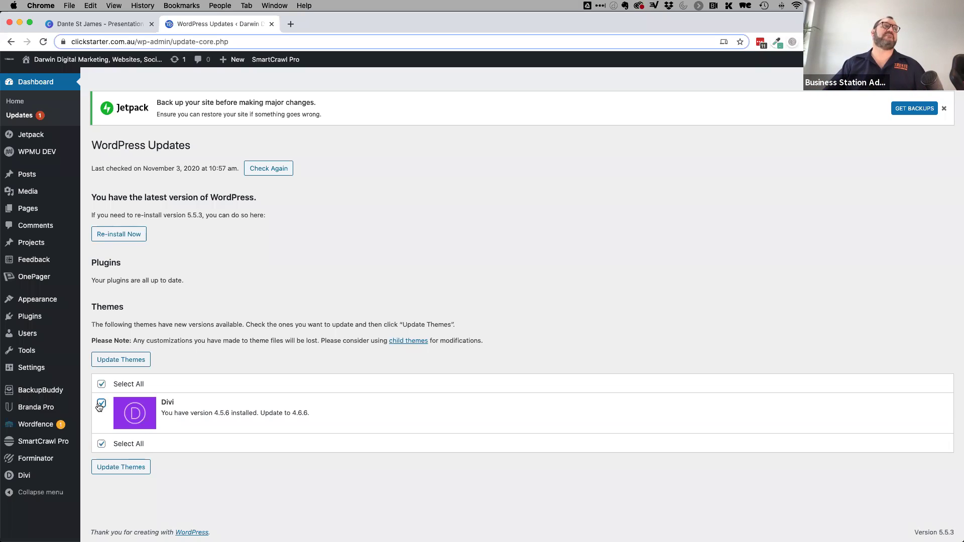
click(121, 361)
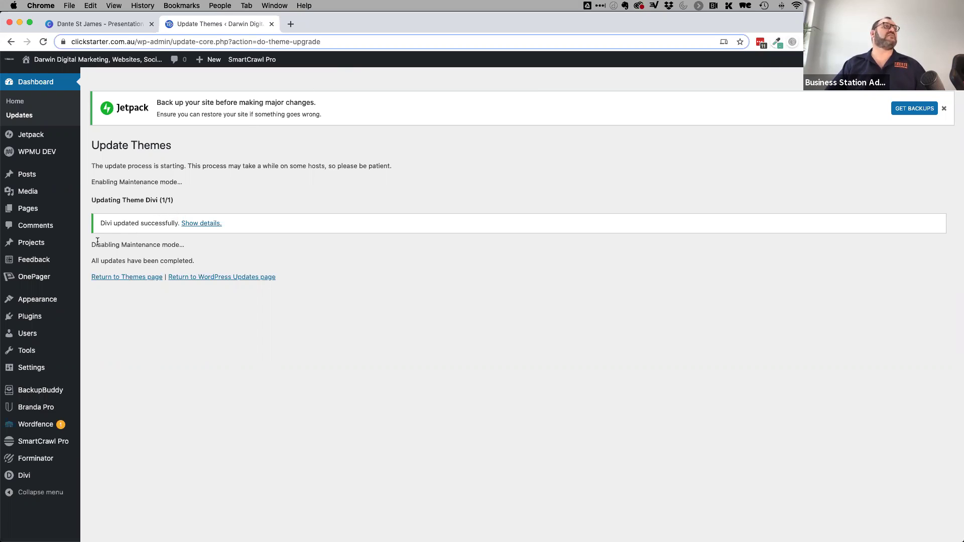
Examine the lines about enabling and disabling maintenance mode in the theme update log
drag(91, 182, 184, 183)
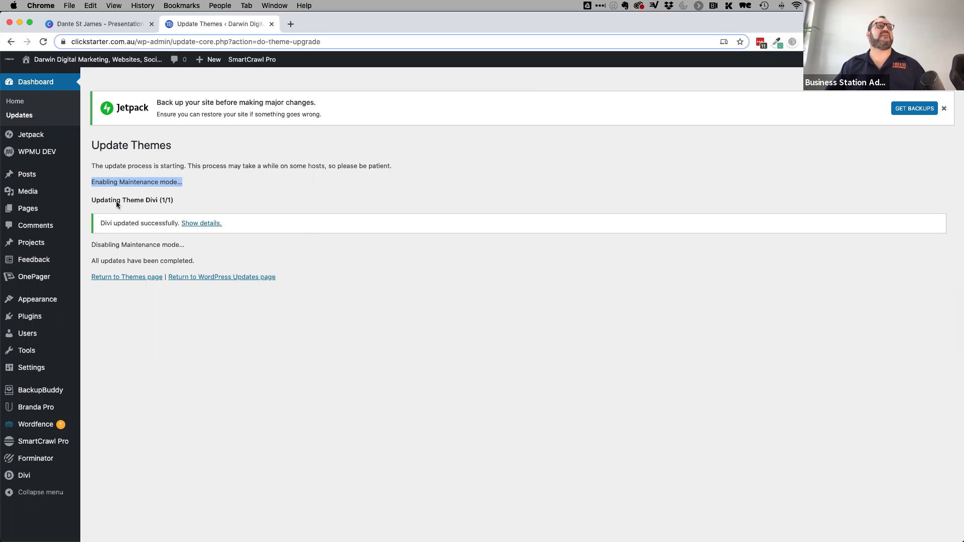
drag(190, 247, 77, 246)
click(271, 255)
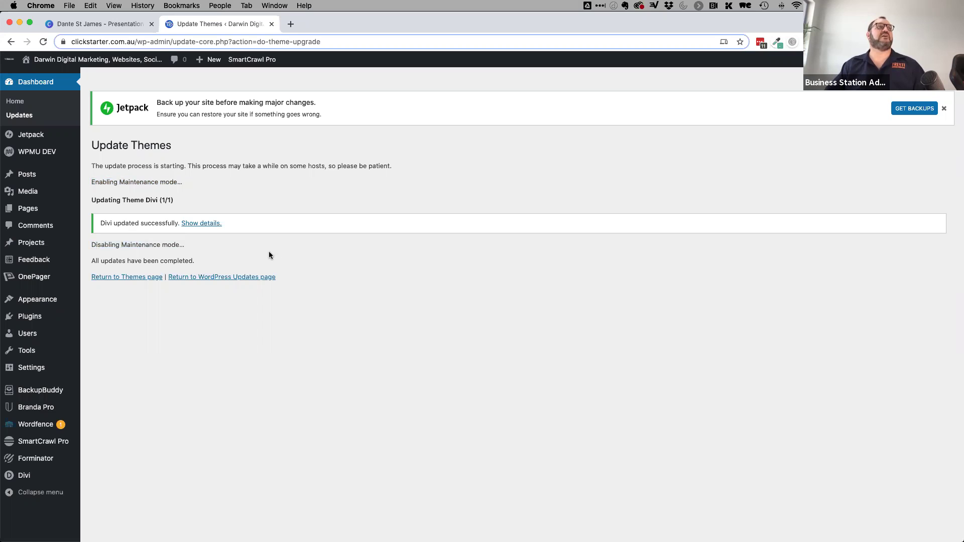
Open clickstarter.com.au in a new browser tab and check how the home page displays from top to bottom
click(291, 24)
text(cl)
key(BackSpace)
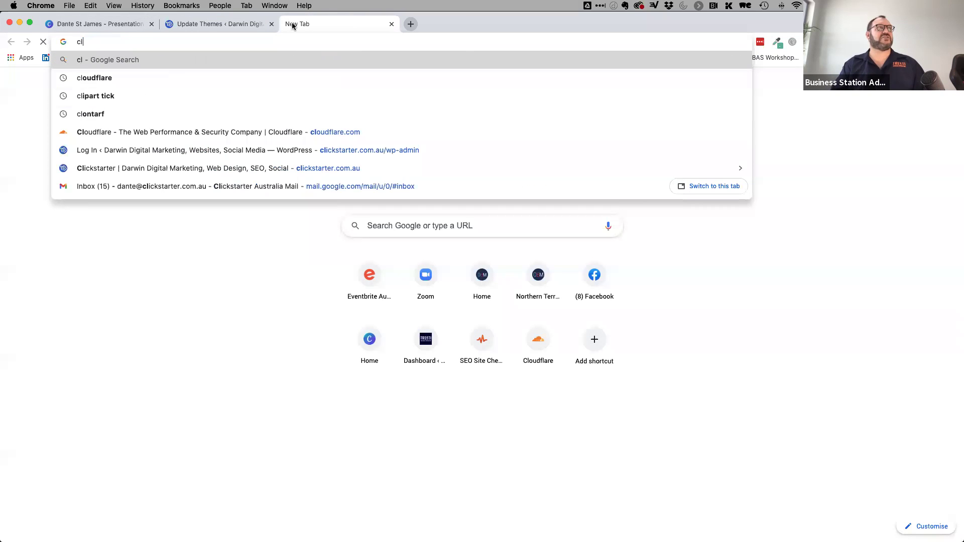
text(ickstarter)
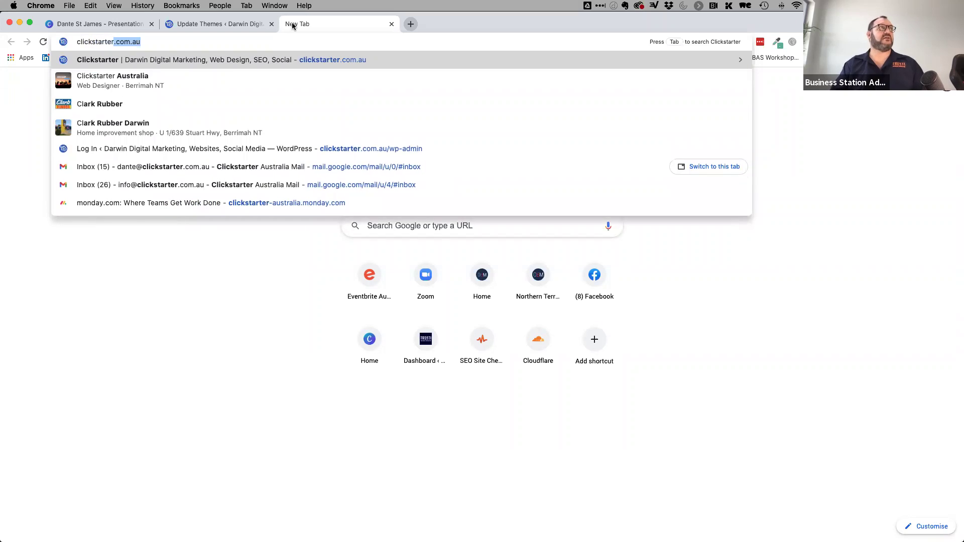
key(Return)
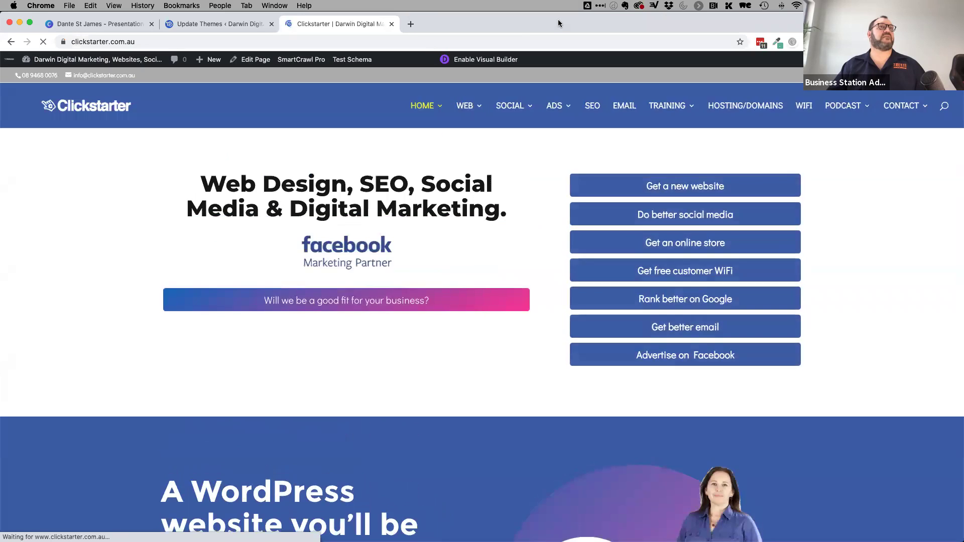
scroll(856, 406, down, 5)
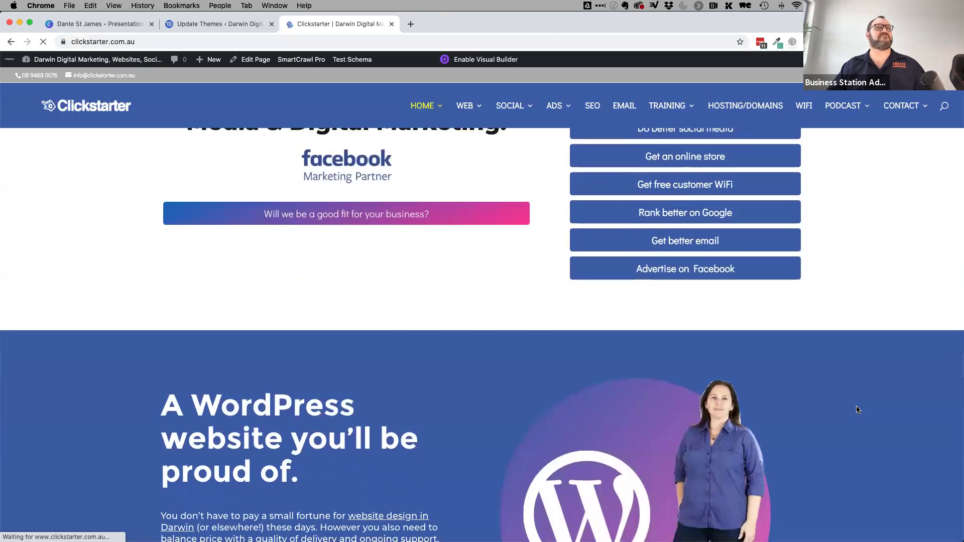
scroll(857, 410, down, 10)
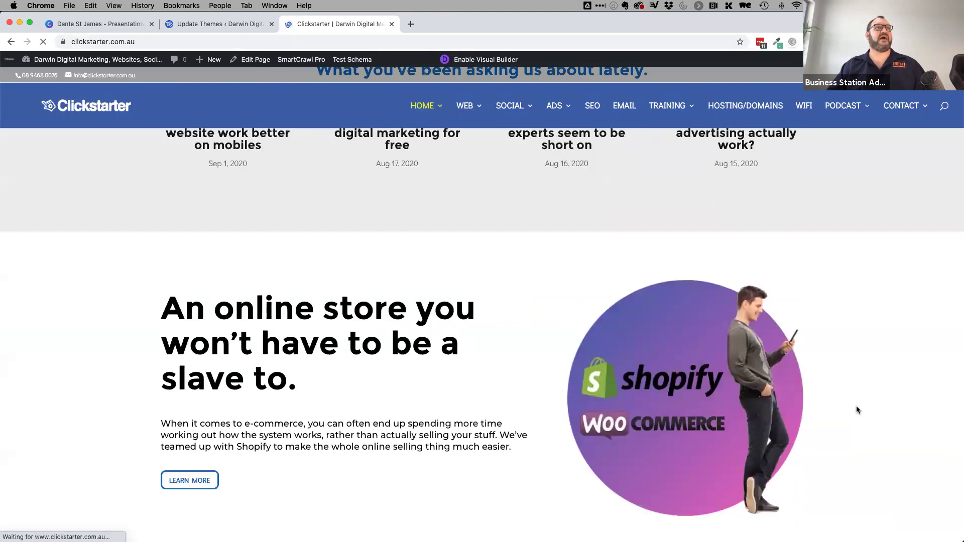
scroll(856, 410, up, 12)
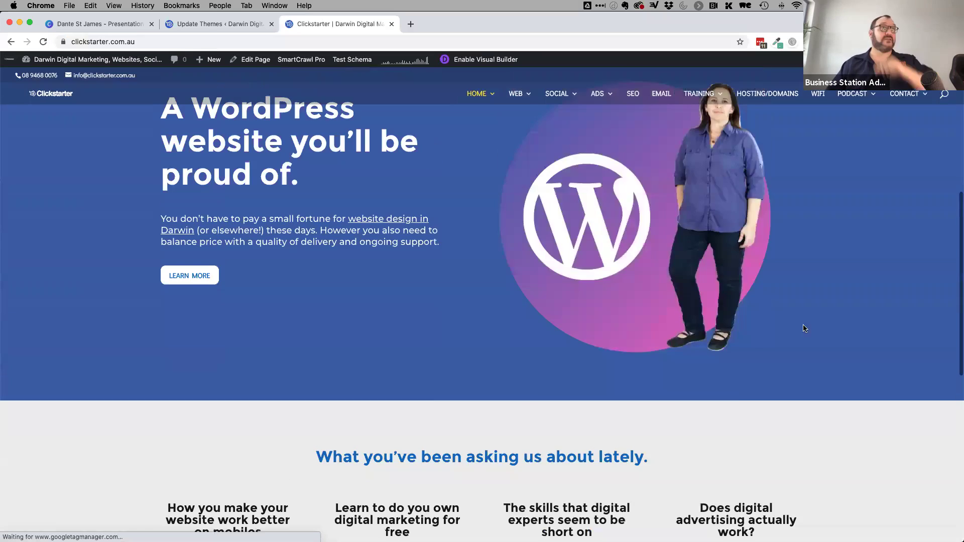
scroll(382, 67, up, 5)
Return to the site's admin area, open the Jetpack dashboard and review its site stats, security, performance and connection sections
click(216, 23)
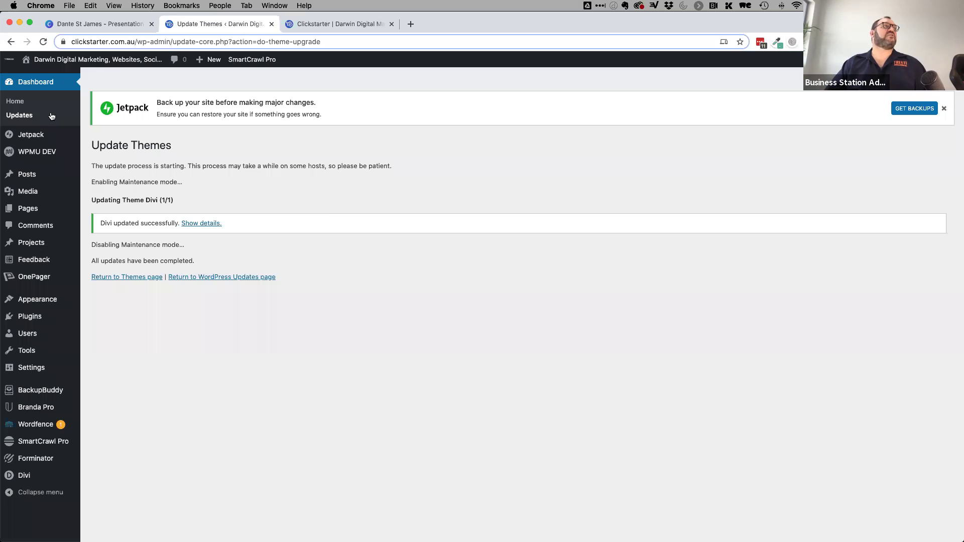
mouse_move(41, 388)
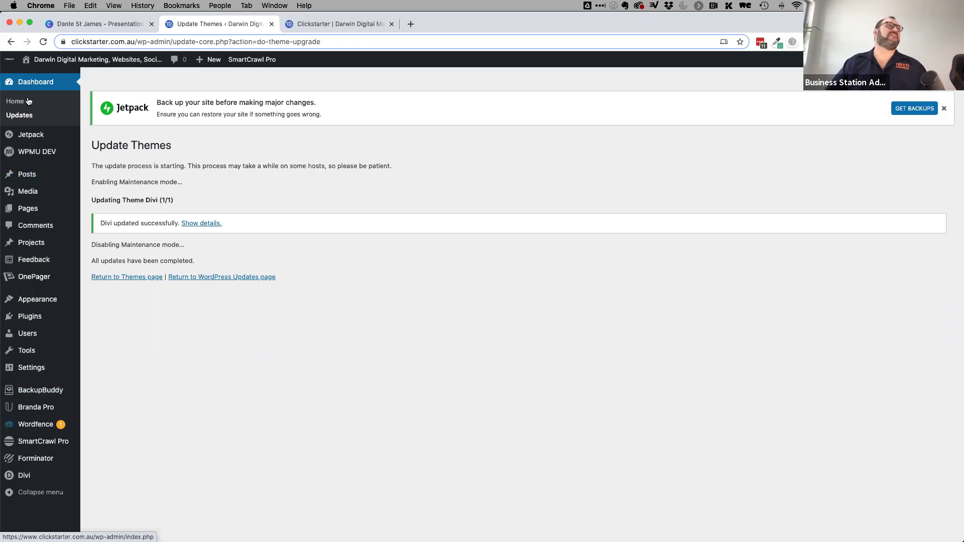
mouse_move(27, 144)
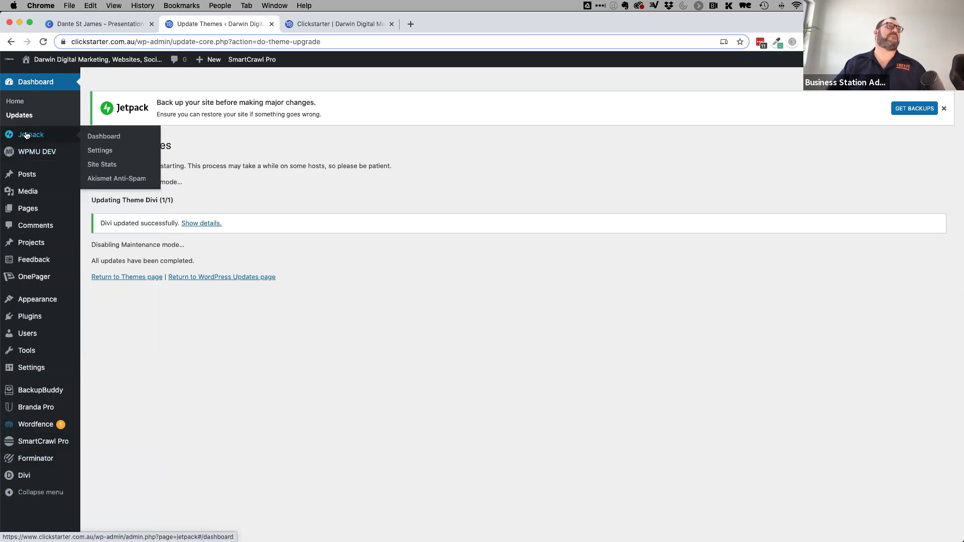
click(29, 137)
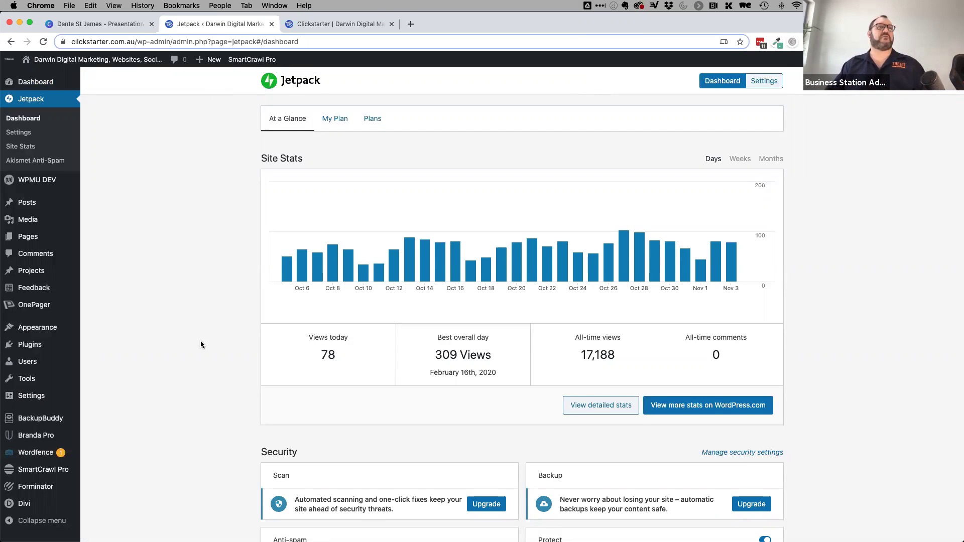
scroll(210, 396, down, 10)
scroll(210, 396, down, 2)
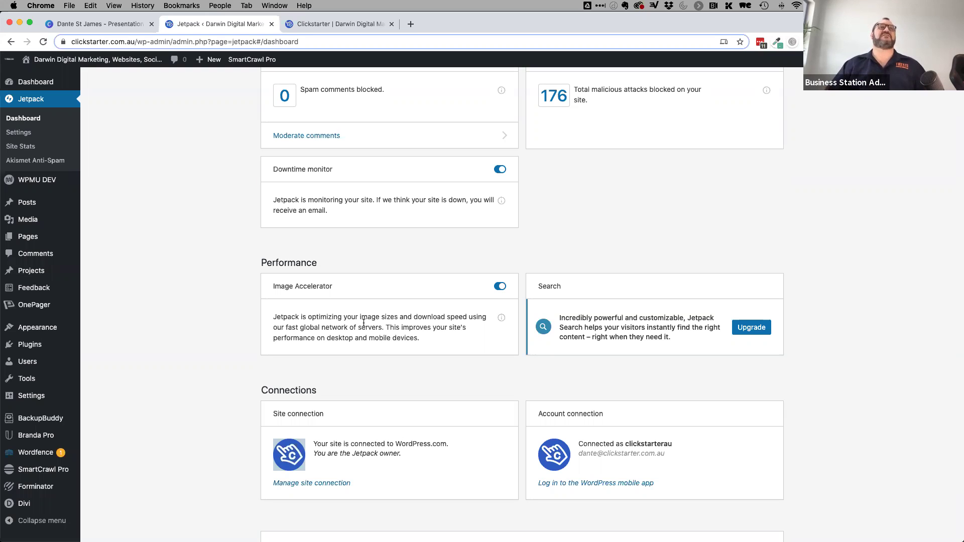
scroll(776, 233, up, 3)
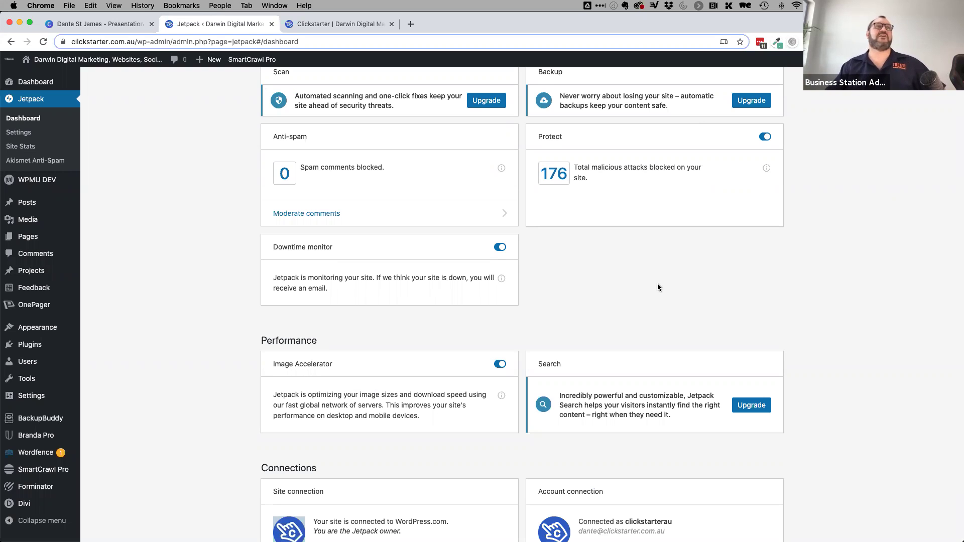
scroll(658, 284, up, 4)
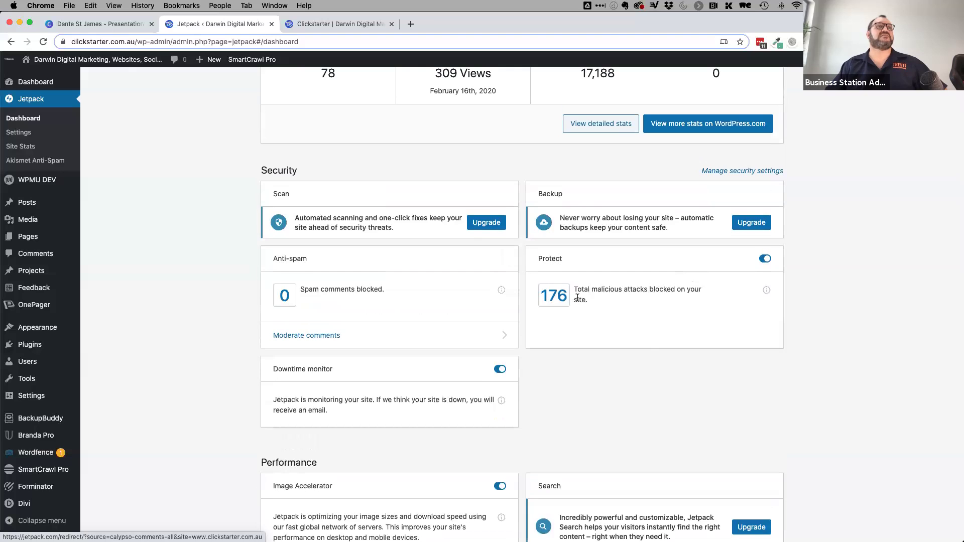
scroll(605, 338, down, 5)
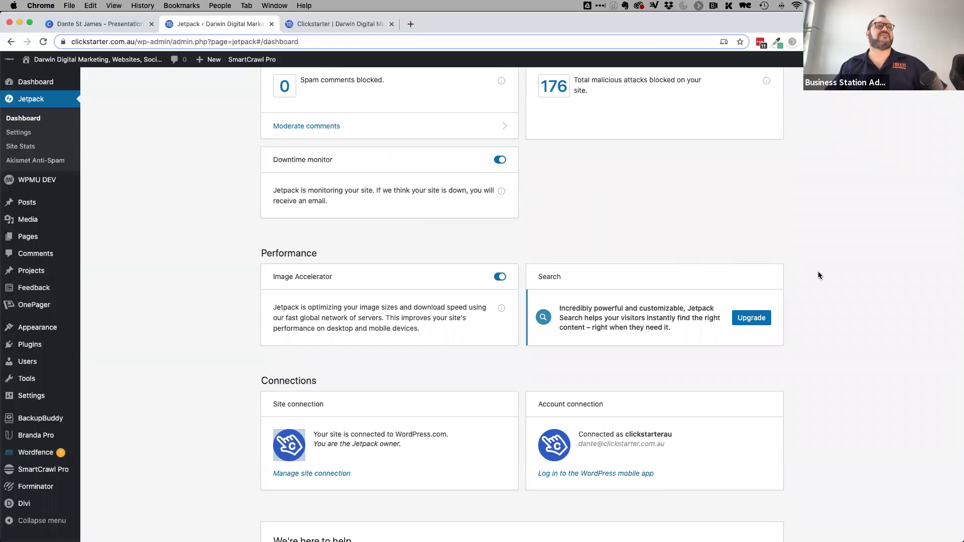
scroll(856, 344, down, 3)
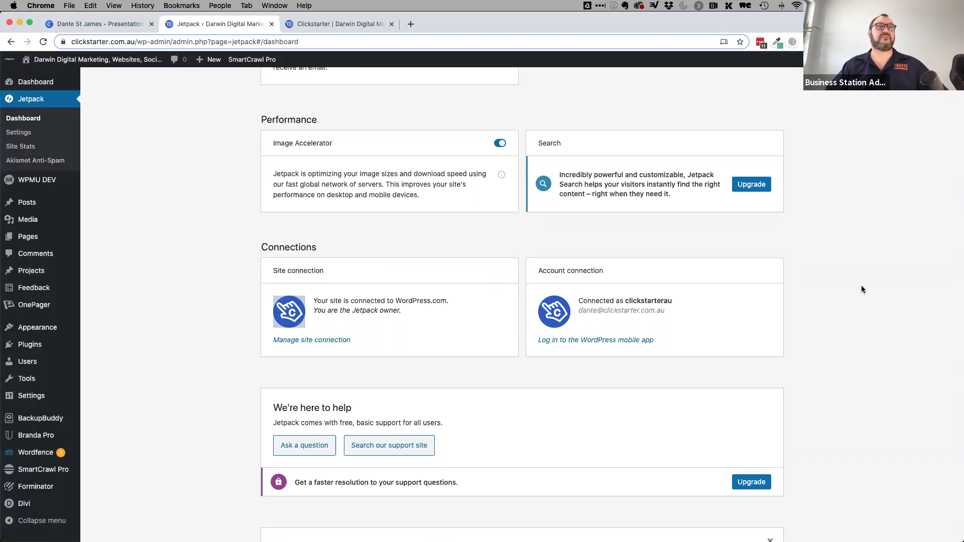
scroll(860, 285, up, 15)
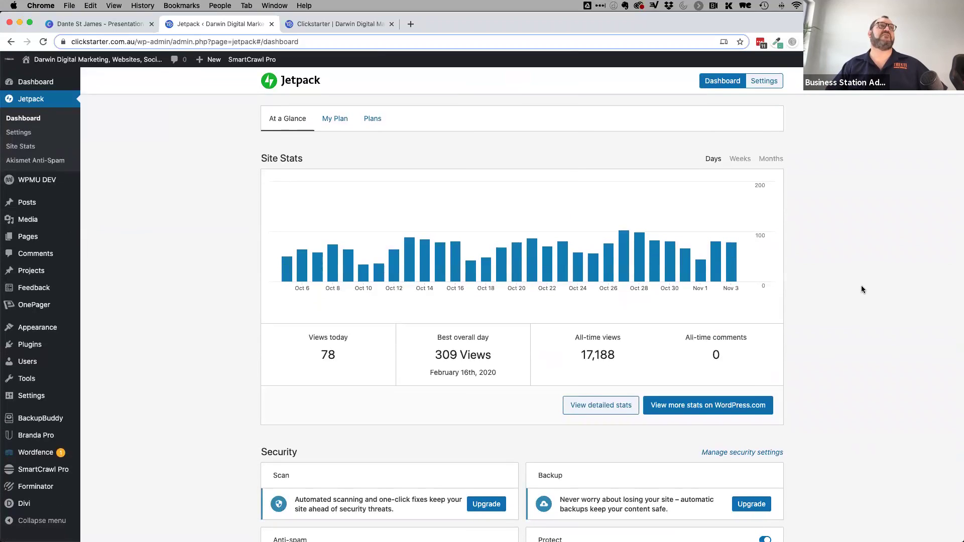
Review the site's Jetpack plan details and open the WordPress.com upgrade options to compare the available plans
click(333, 119)
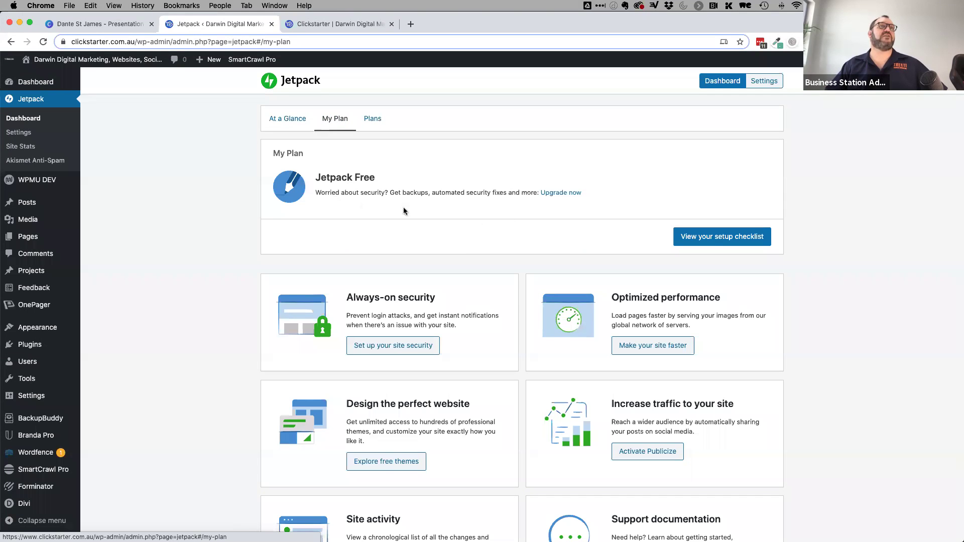
scroll(174, 324, down, 2)
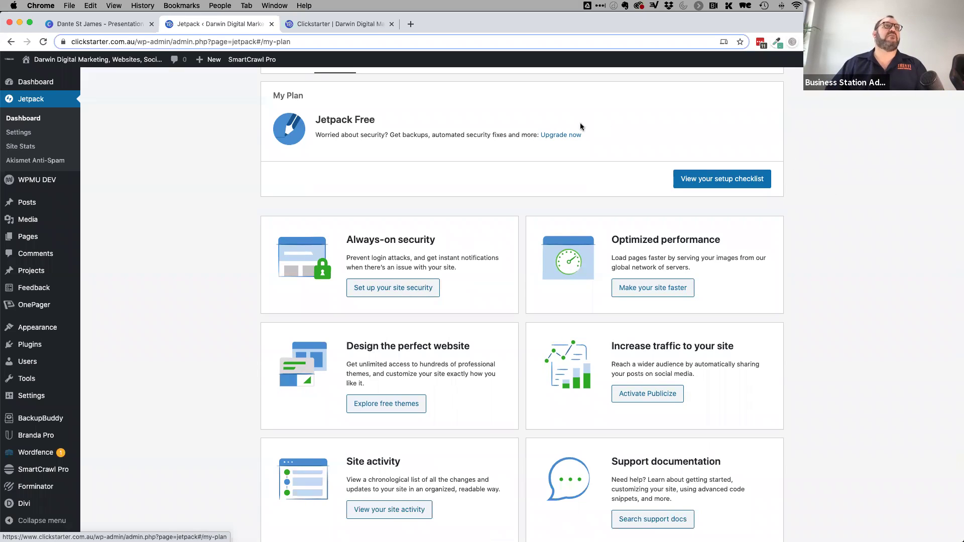
click(570, 134)
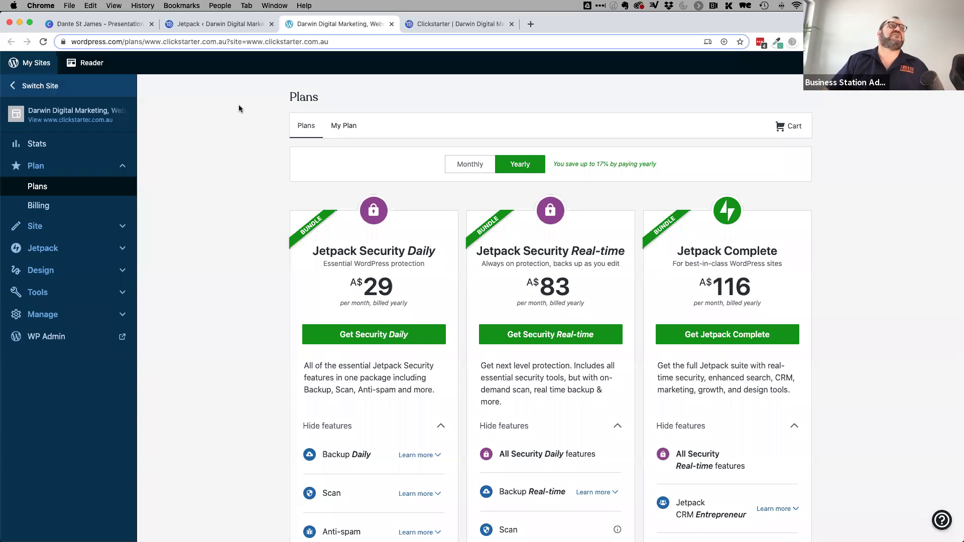
click(214, 24)
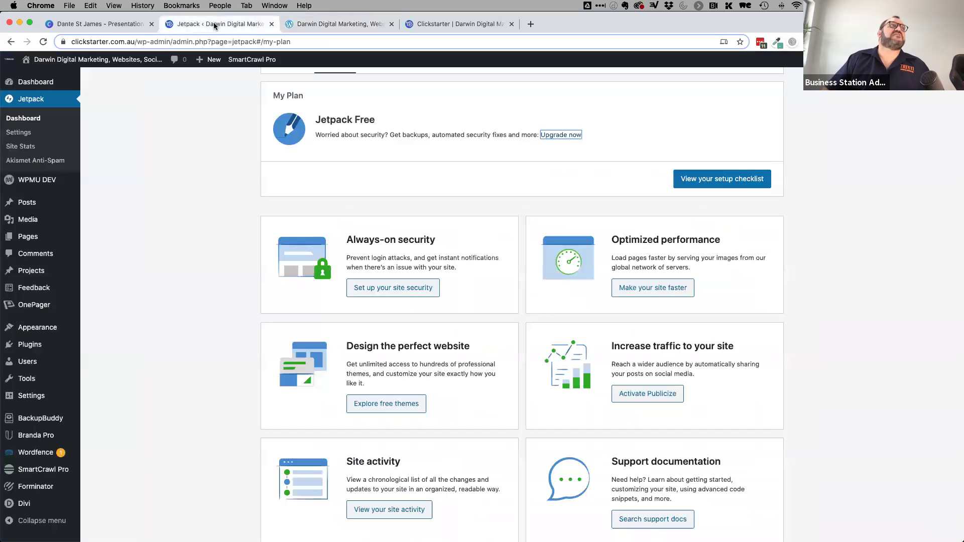
click(345, 22)
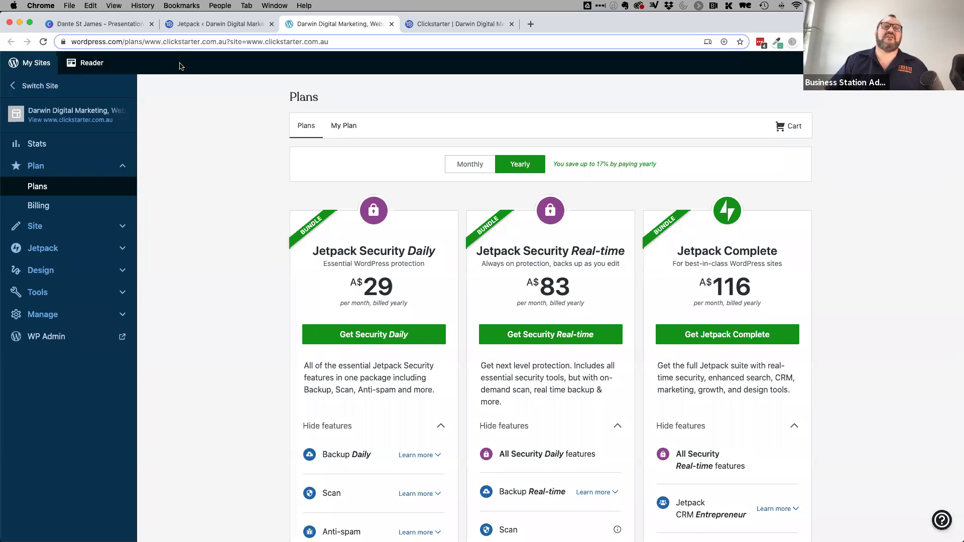
Browse the list of connected WordPress.com sites, switch to All My Sites and view their combined stats
click(41, 85)
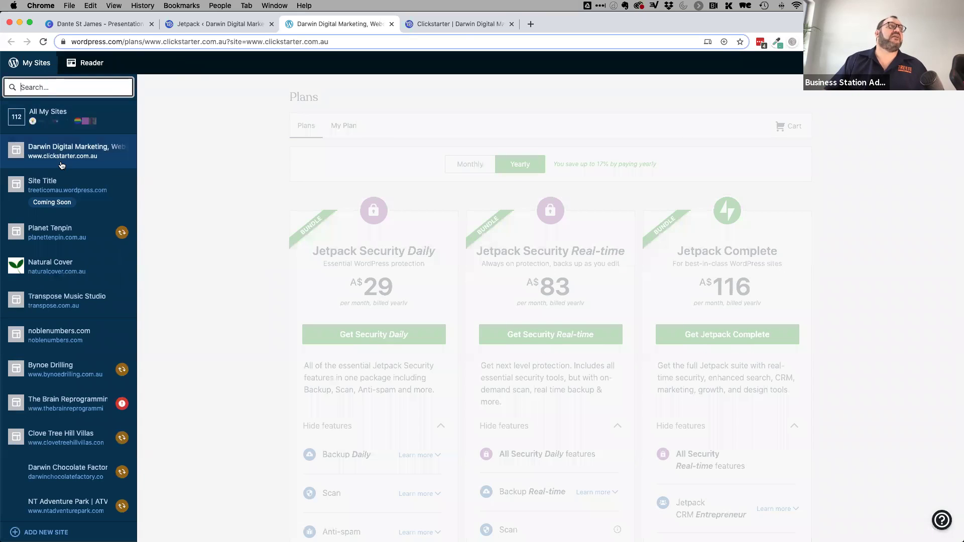
scroll(52, 365, down, 2)
scroll(52, 364, down, 5)
scroll(47, 251, up, 10)
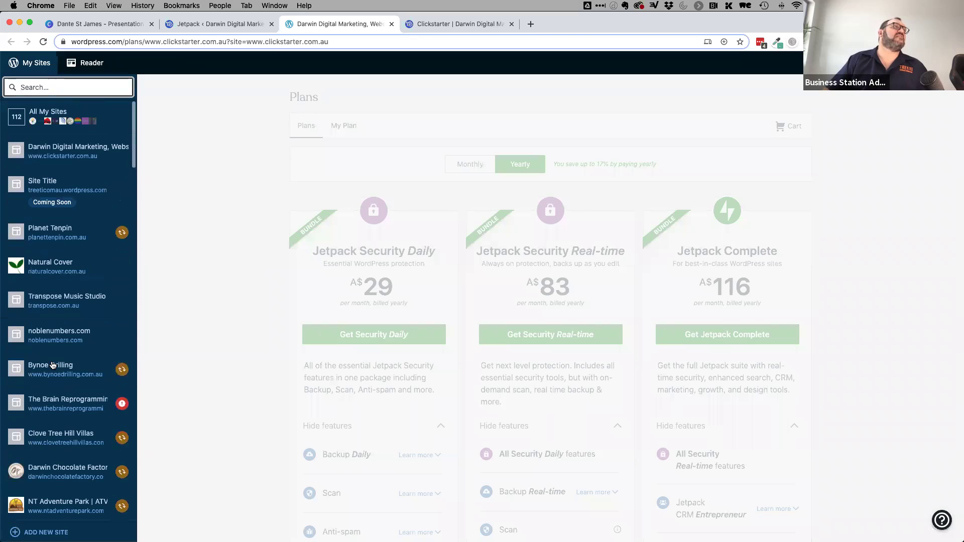
click(44, 111)
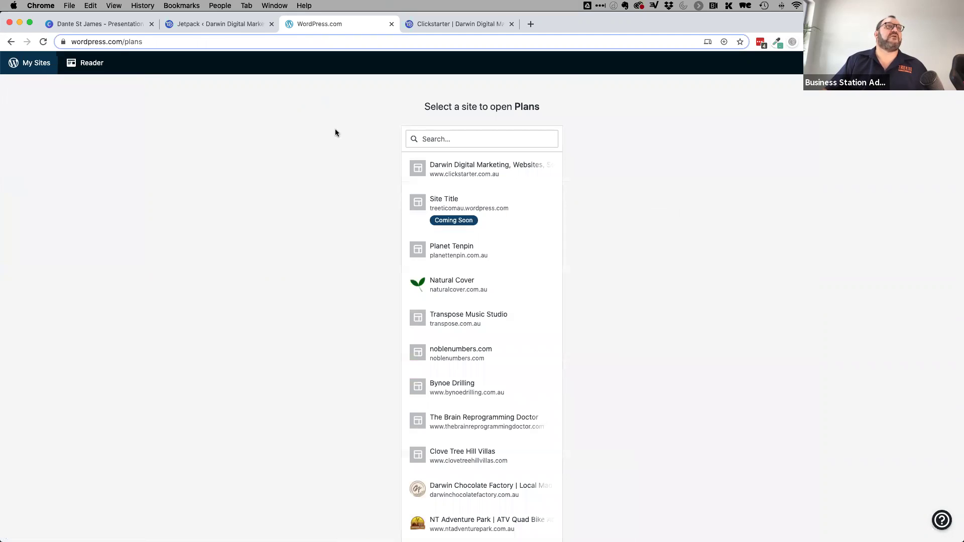
click(22, 60)
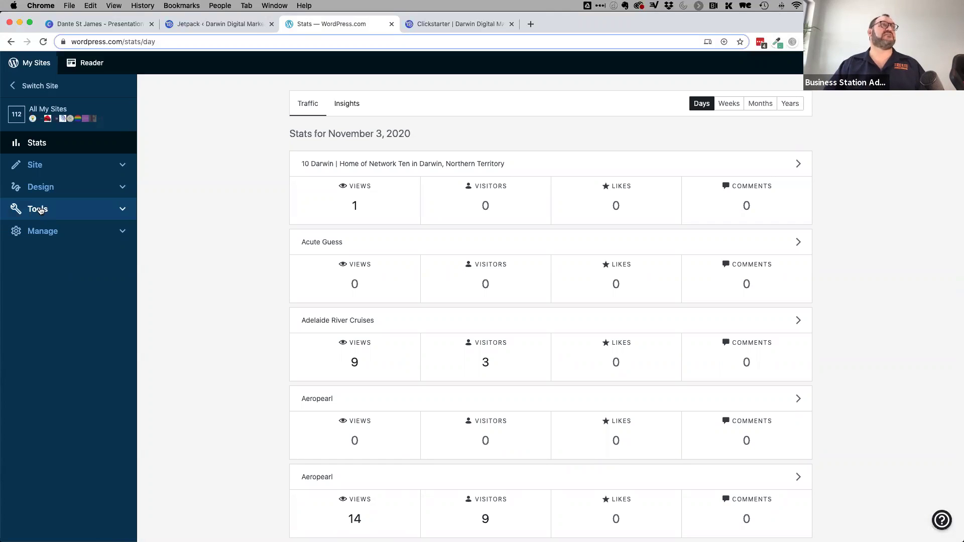
Open plugin management for all connected sites and update all 18 outdated plugins in bulk
click(39, 231)
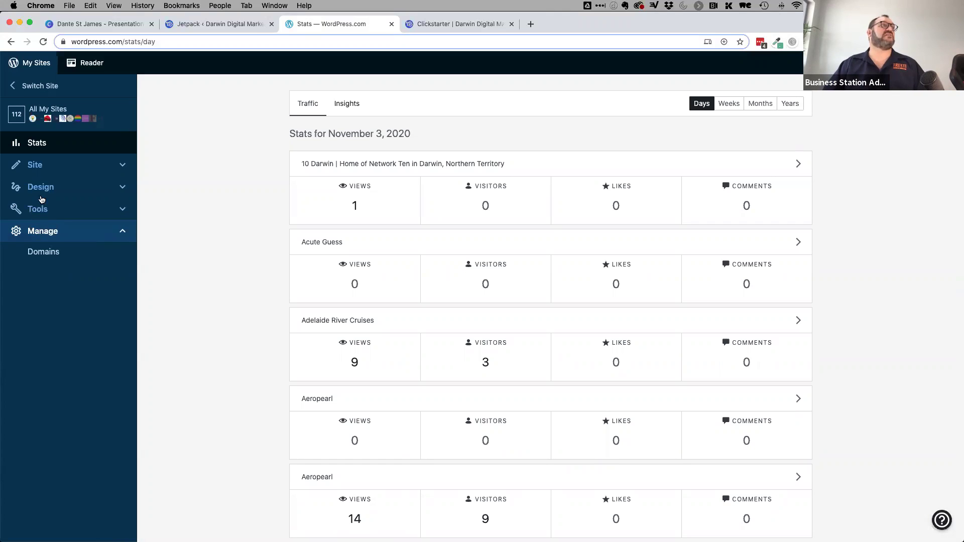
click(39, 212)
click(75, 232)
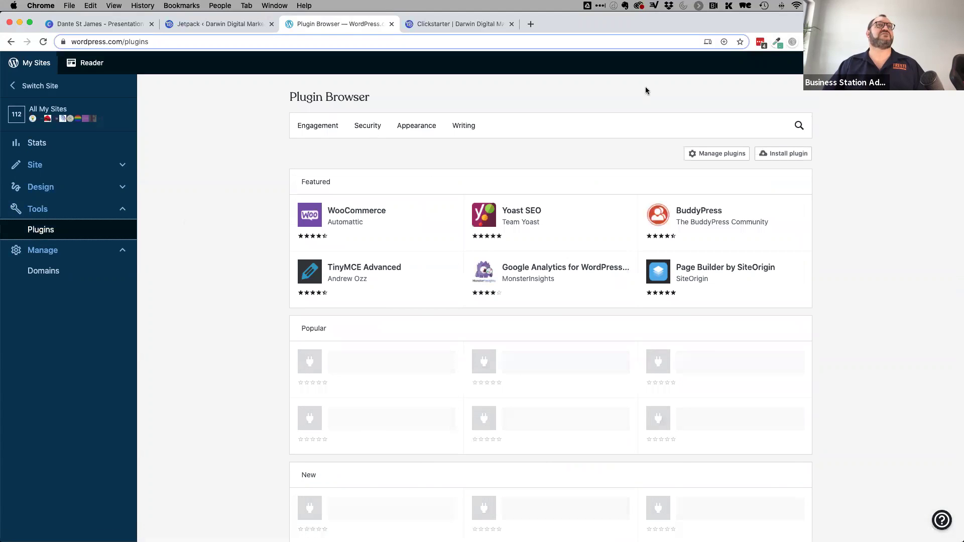
click(709, 153)
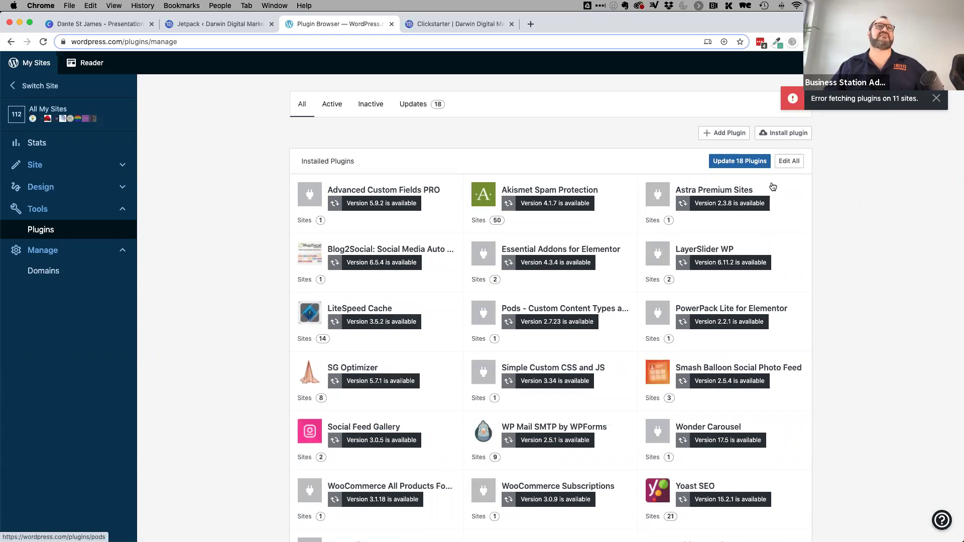
click(936, 100)
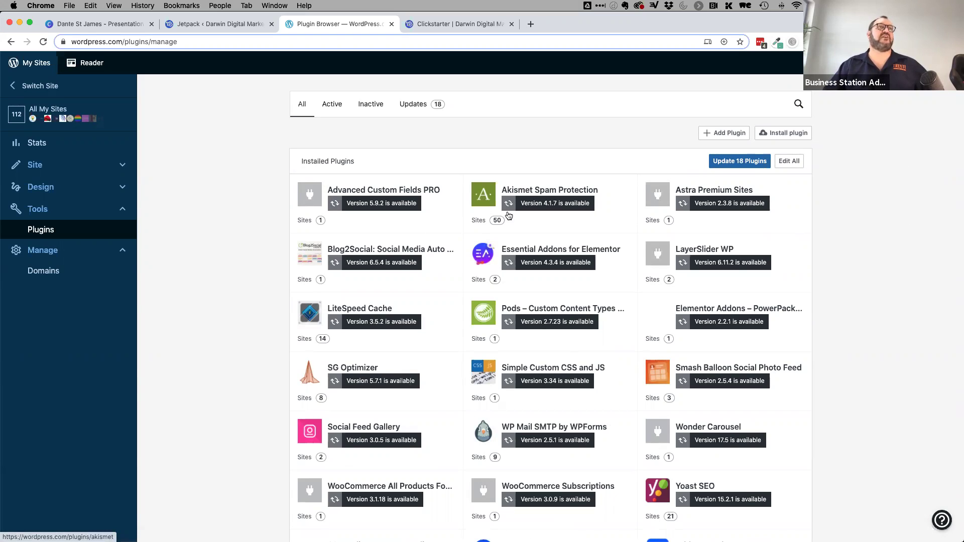
click(727, 161)
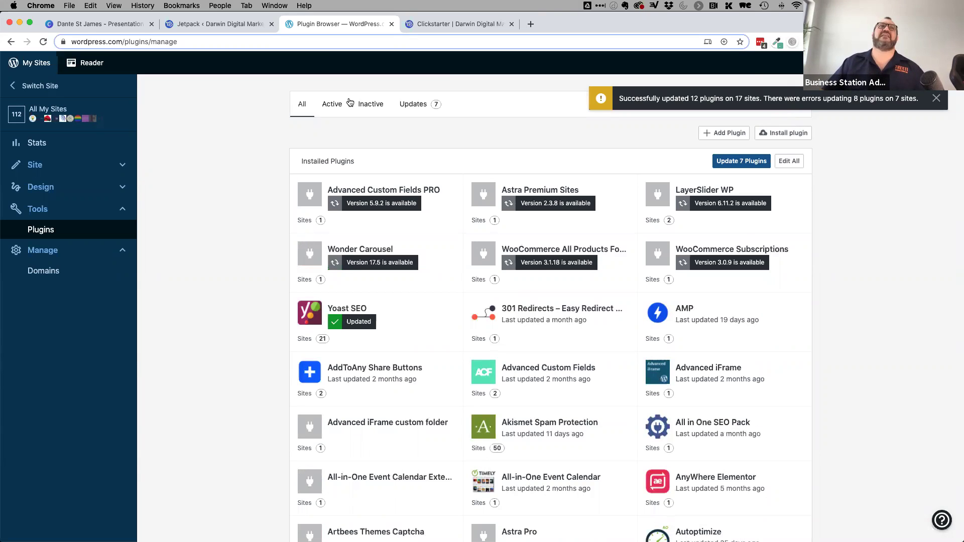
Return to the Clickstarter site's admin, open Wordfence, and review and accept its updated Terms of Use and Privacy Policy
click(220, 25)
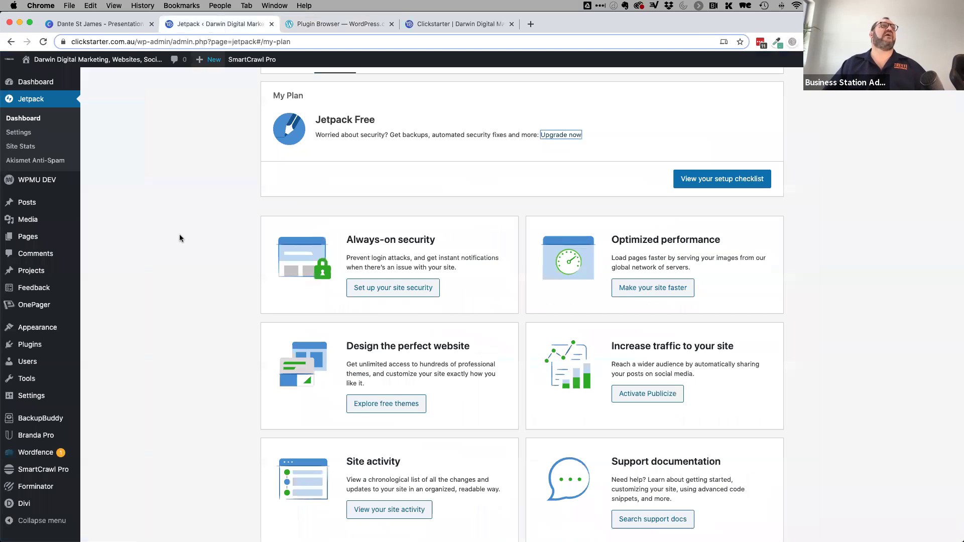
scroll(179, 236, up, 2)
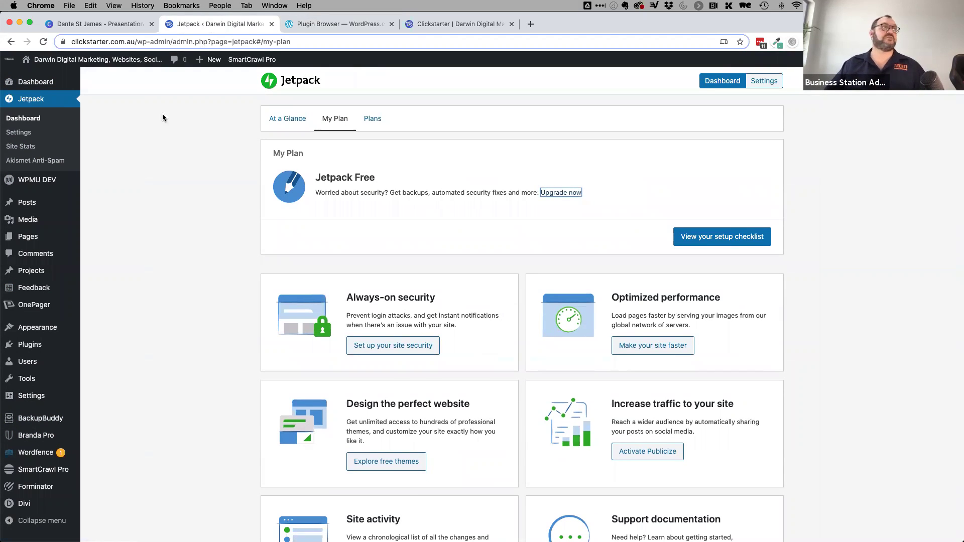
click(33, 454)
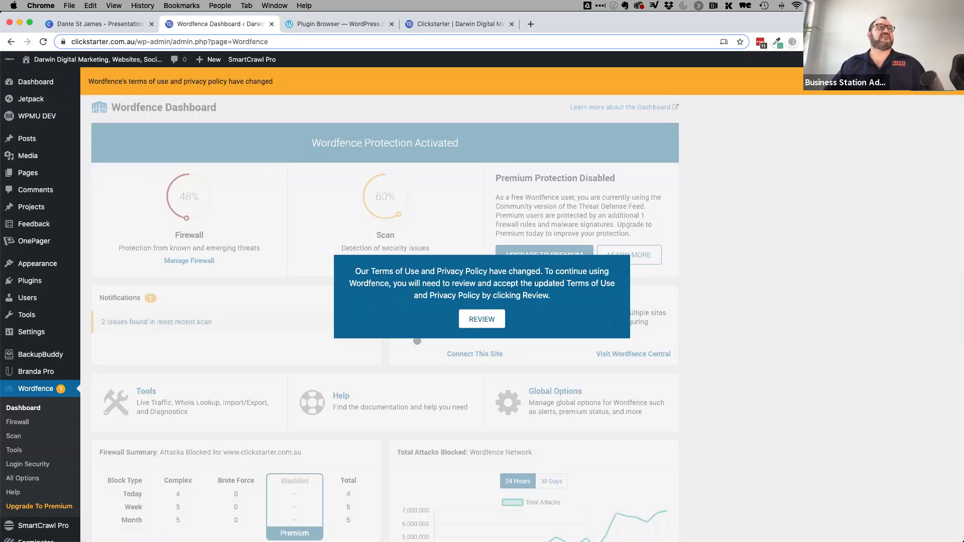
click(497, 319)
click(638, 317)
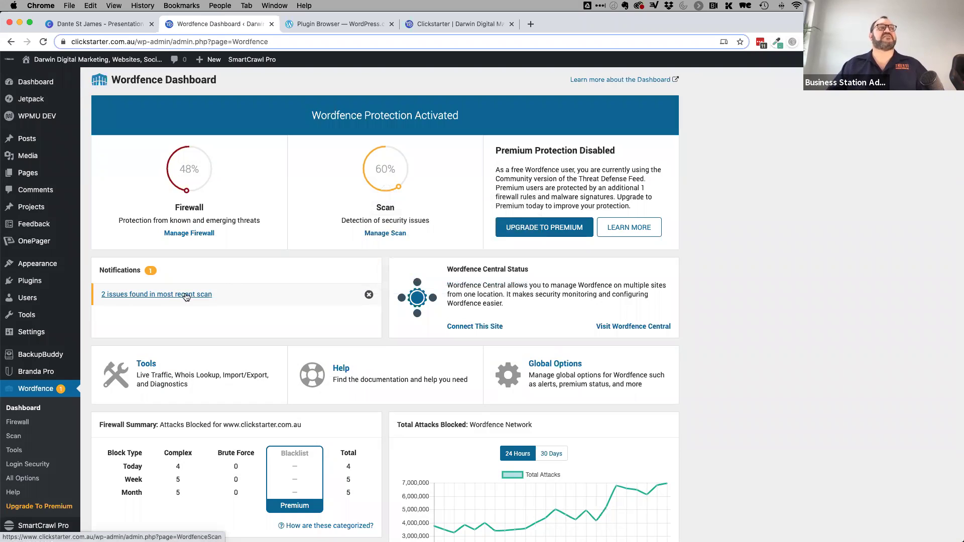
Open the issues from the most recent Wordfence scan, finish the scan tour and read the abandoned-plugin issue's details
click(150, 296)
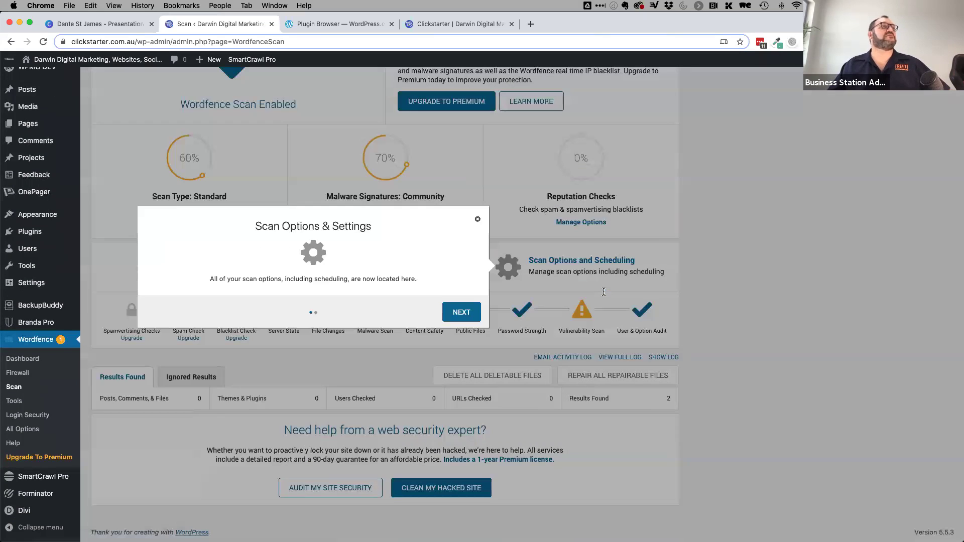
click(456, 318)
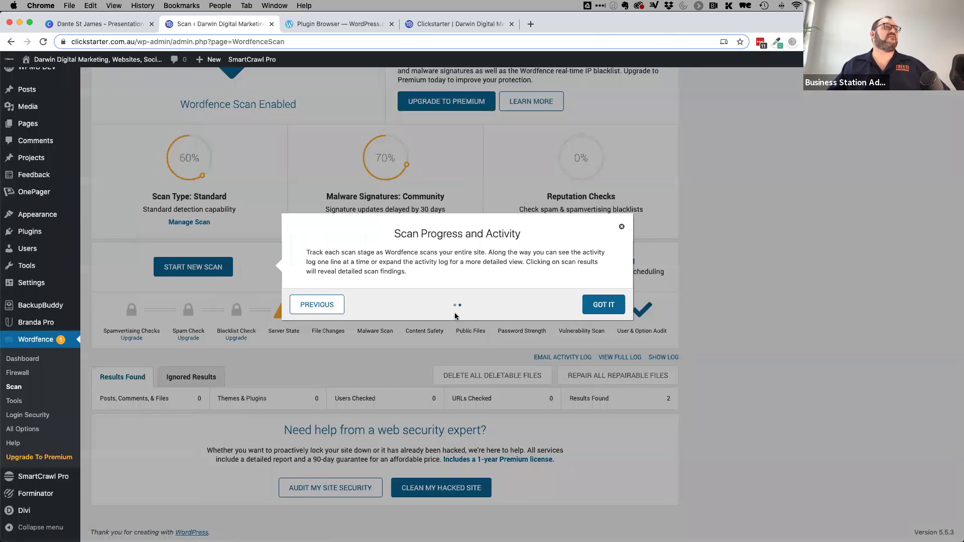
click(589, 316)
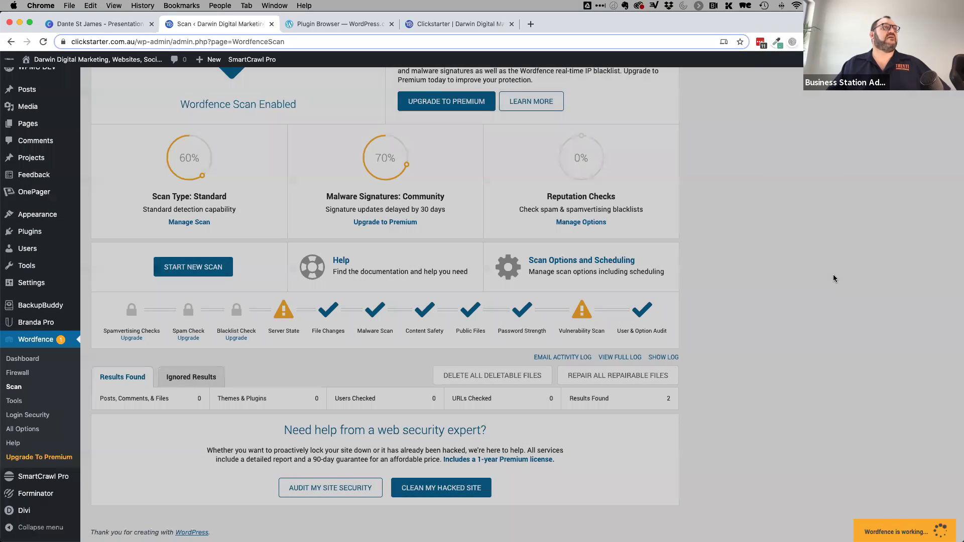
scroll(813, 351, down, 3)
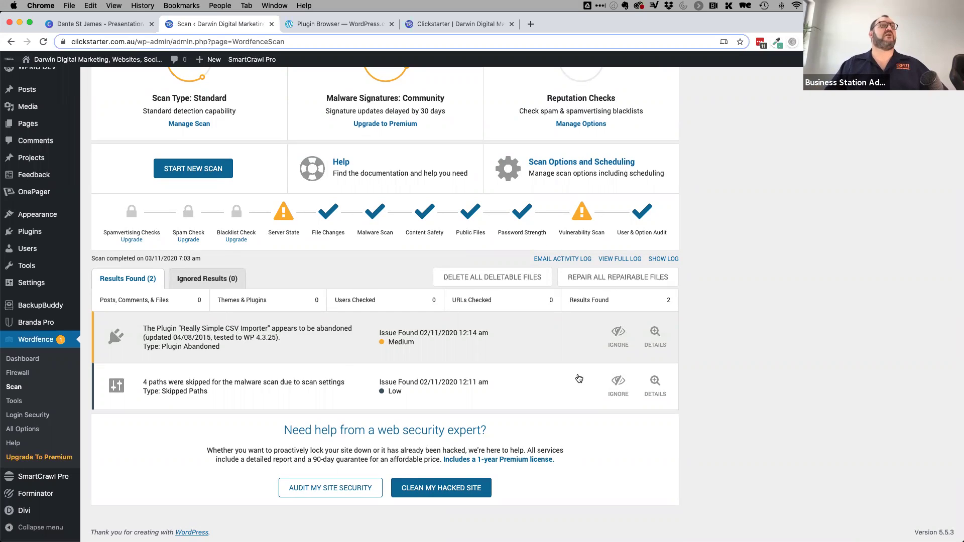
click(266, 347)
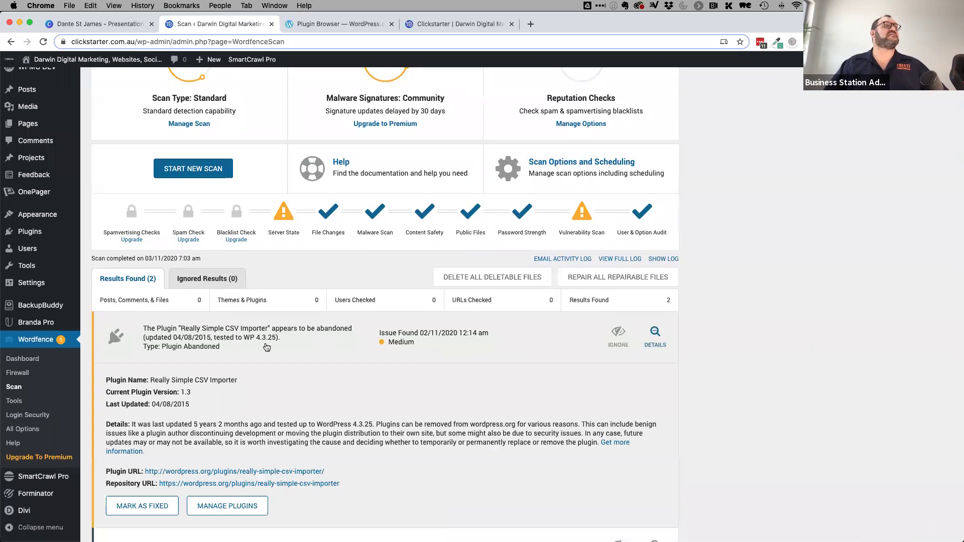
scroll(264, 383, down, 3)
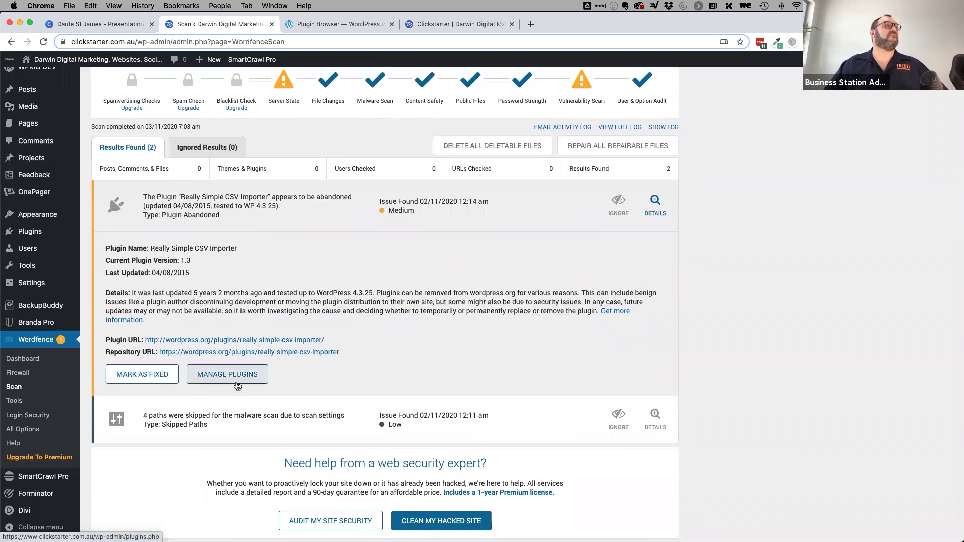
Go from the Wordfence issue to the installed plugins list and deactivate Really Simple CSV Importer
click(225, 374)
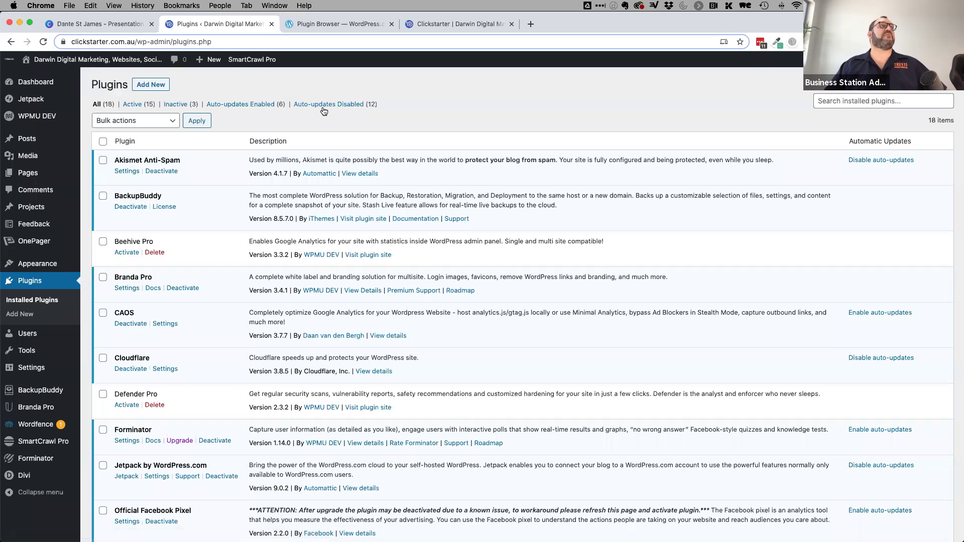
scroll(138, 322, down, 5)
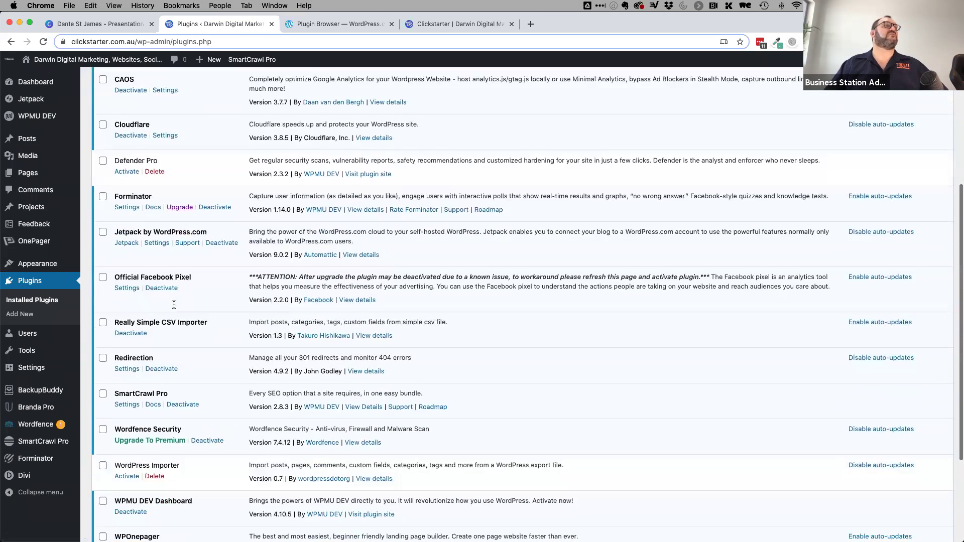
click(137, 320)
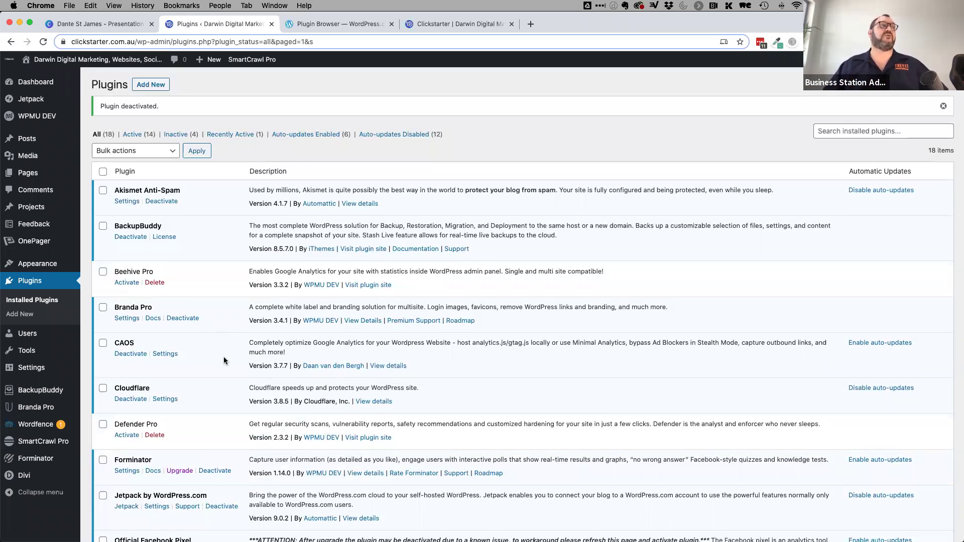
Delete the deactivated Really Simple CSV Importer plugin from the site and confirm the deletion
scroll(212, 392, down, 5)
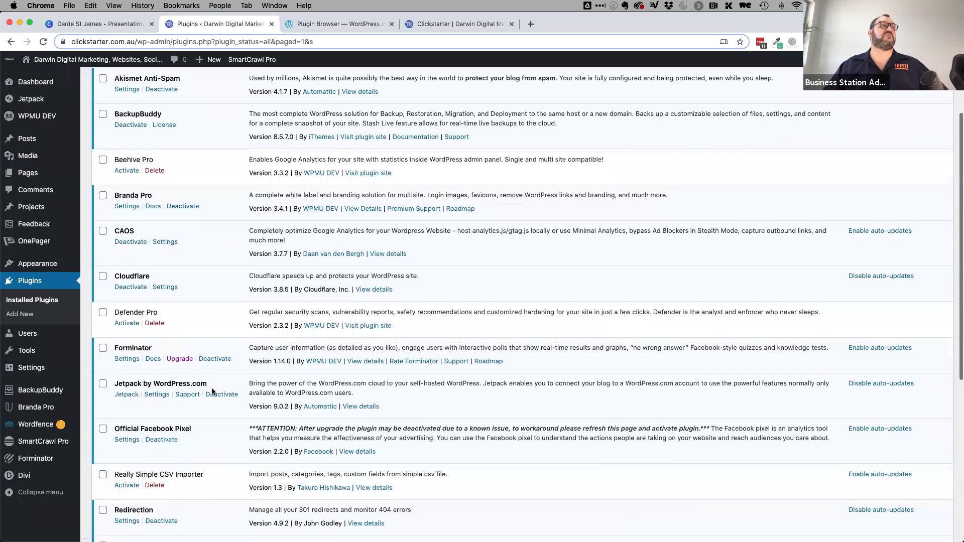
scroll(212, 387, down, 1)
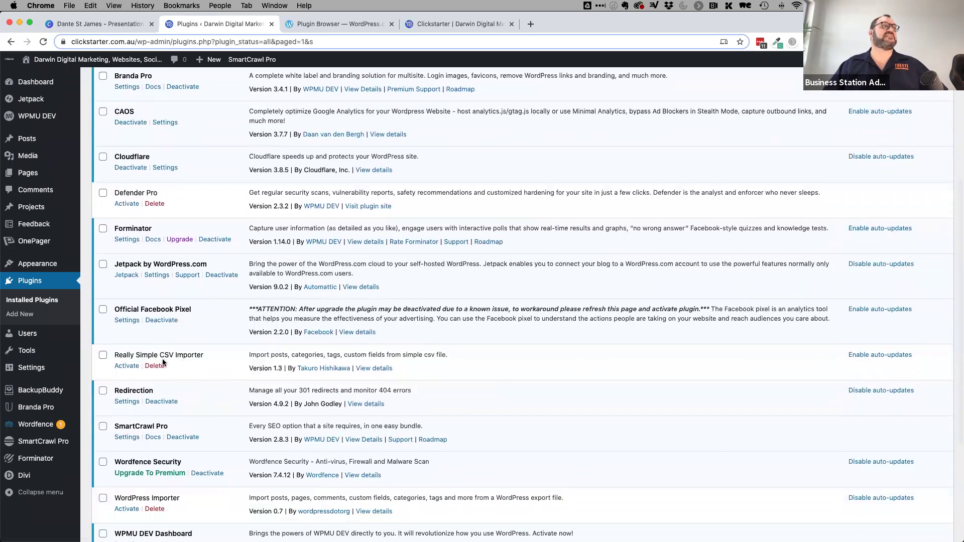
drag(122, 355, 191, 355)
click(154, 366)
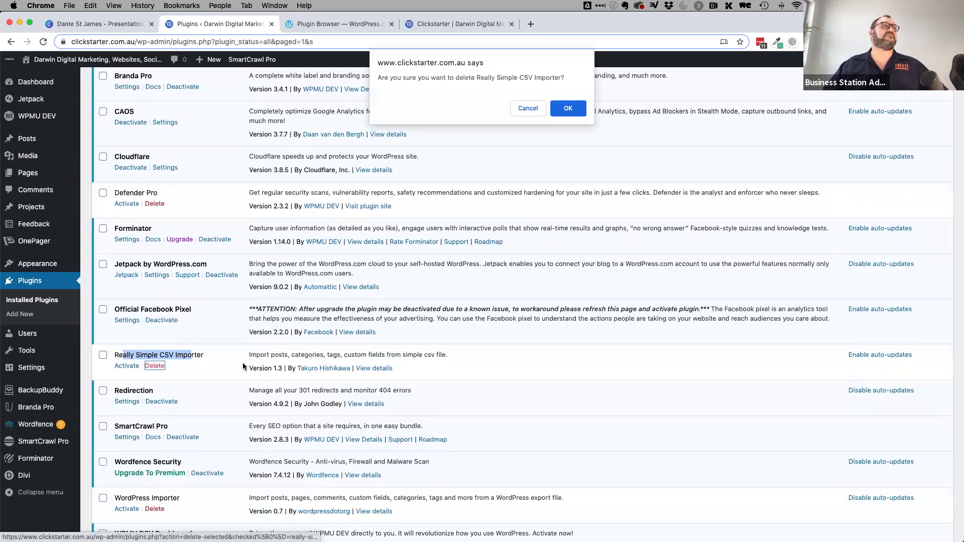
click(565, 106)
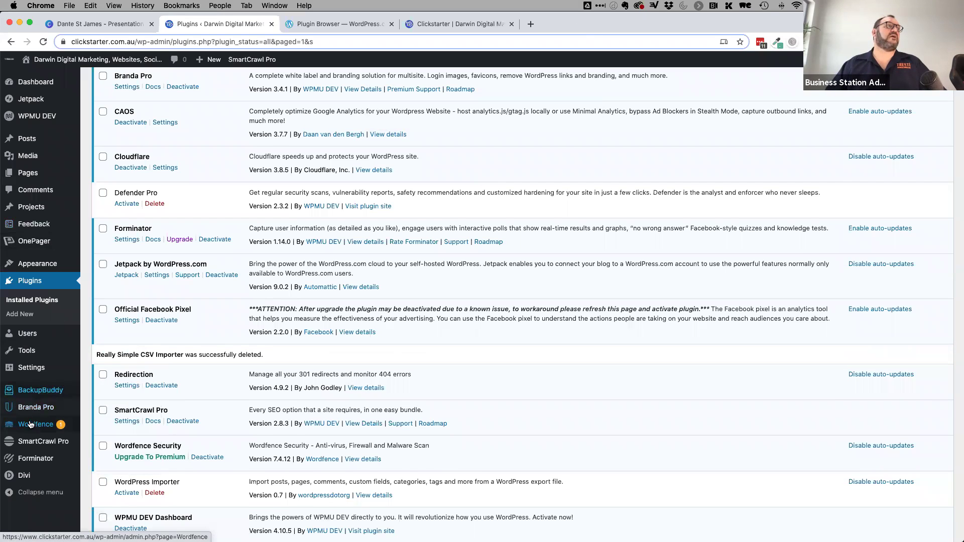
Return to the Wordfence dashboard, dismiss the update tour and reopen the most recent scan's issues
click(30, 425)
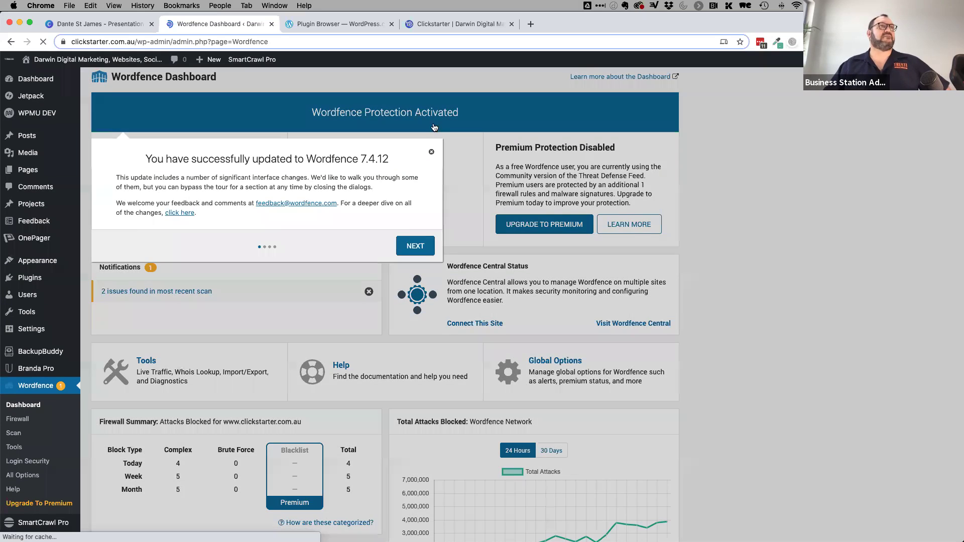
click(431, 152)
scroll(336, 255, down, 1)
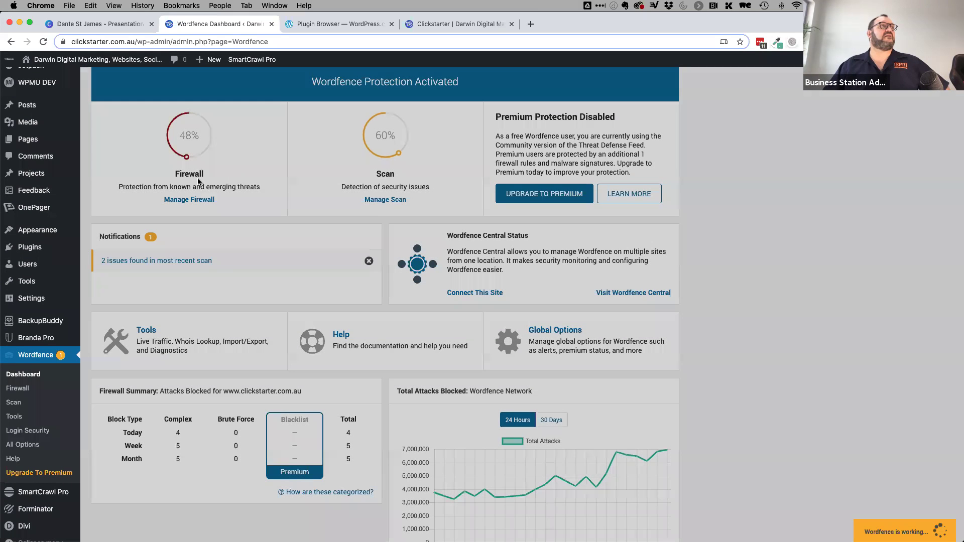
scroll(199, 182, down, 3)
click(195, 175)
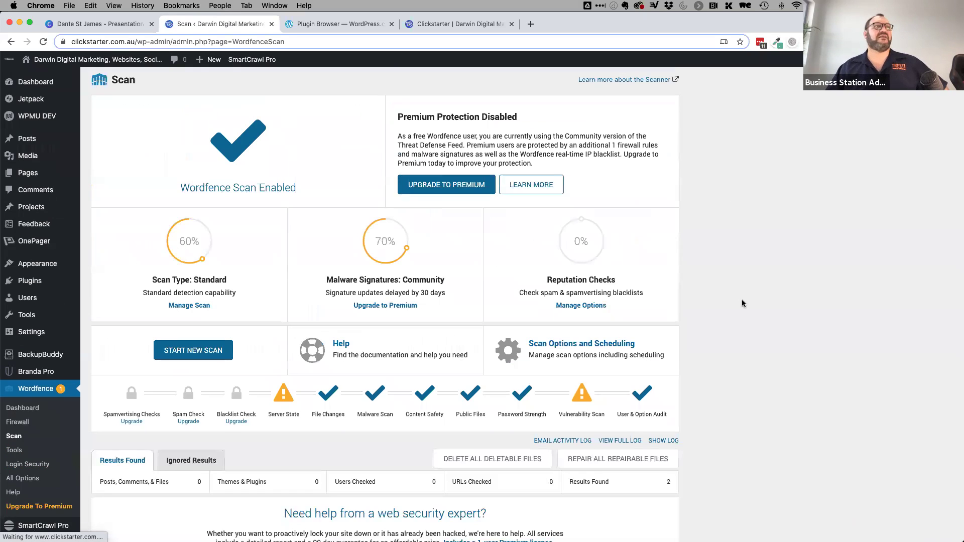
scroll(321, 426, down, 3)
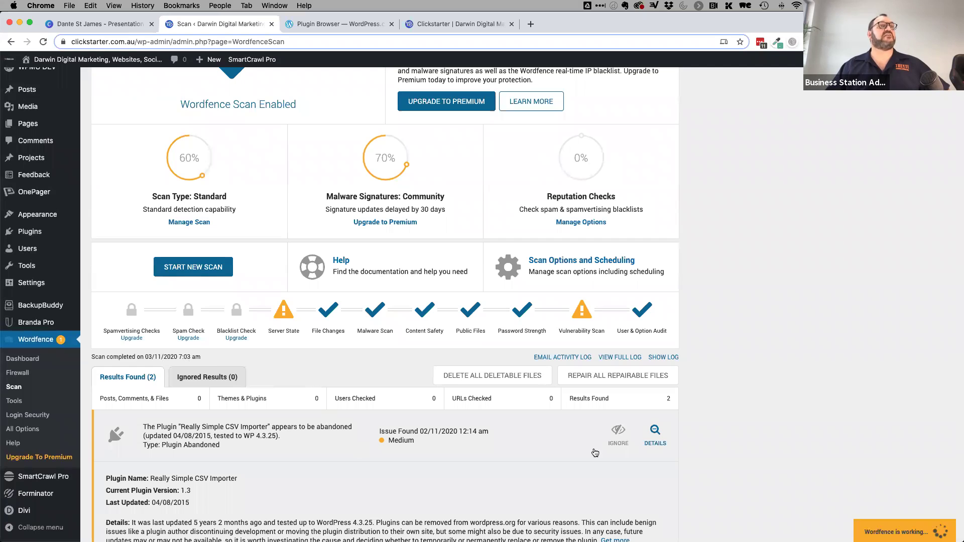
Mark the abandoned Really Simple CSV Importer issue as fixed in the Wordfence scan results
scroll(401, 406, down, 3)
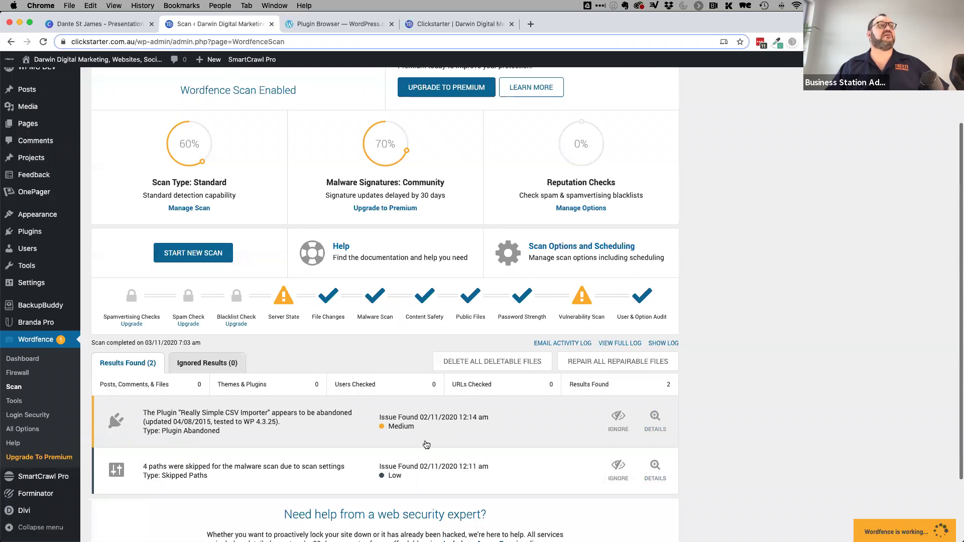
click(333, 359)
scroll(176, 346, down, 6)
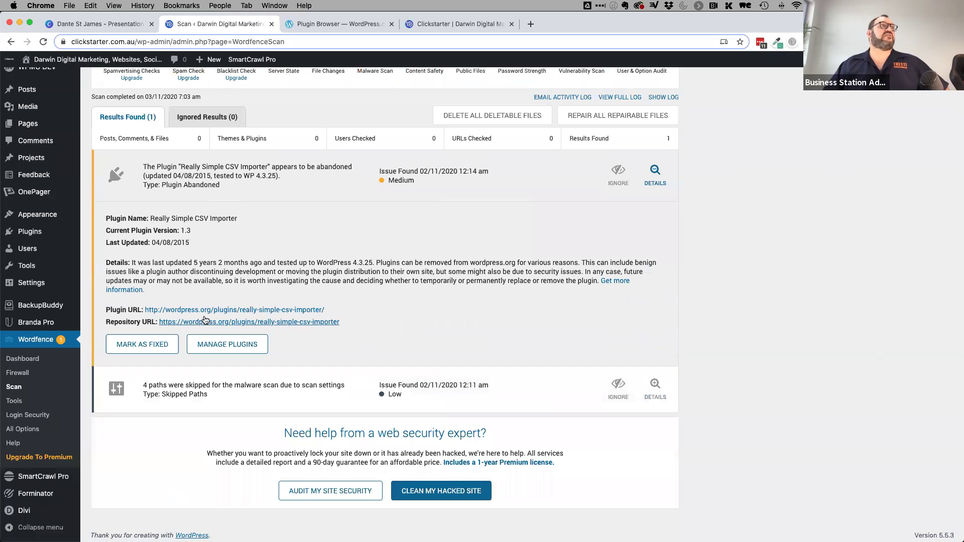
click(149, 346)
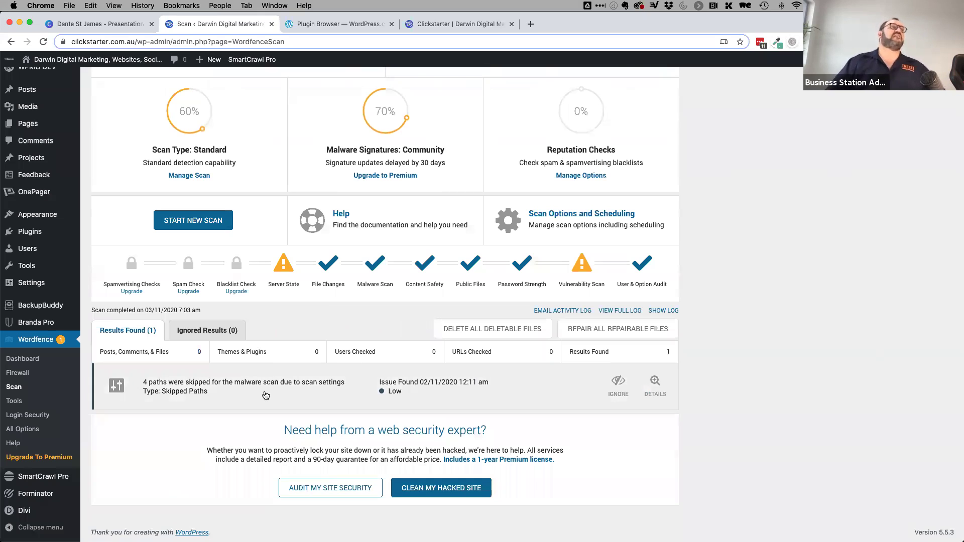
Open the details of the skipped-paths issue and read which paths the malware scan leaves out
click(250, 387)
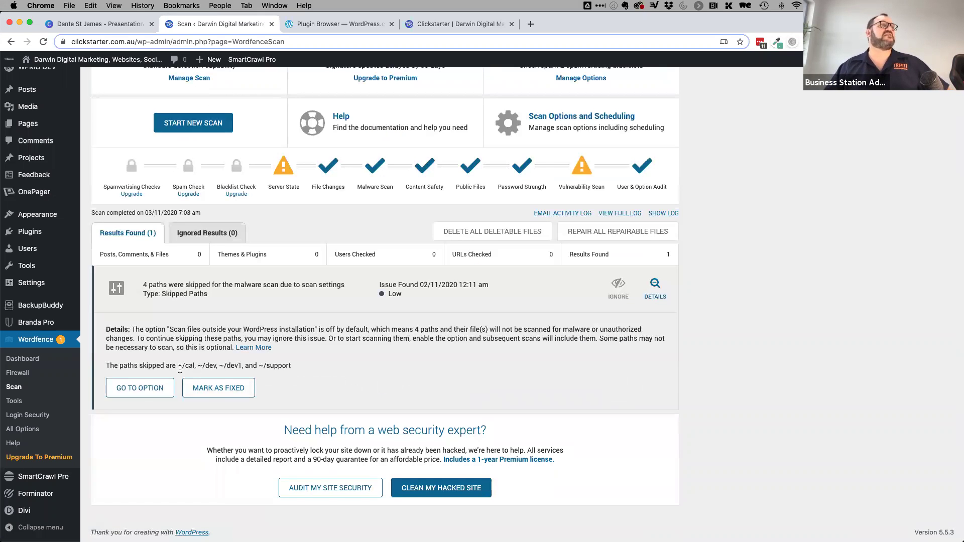
double_click(210, 365)
double_click(275, 365)
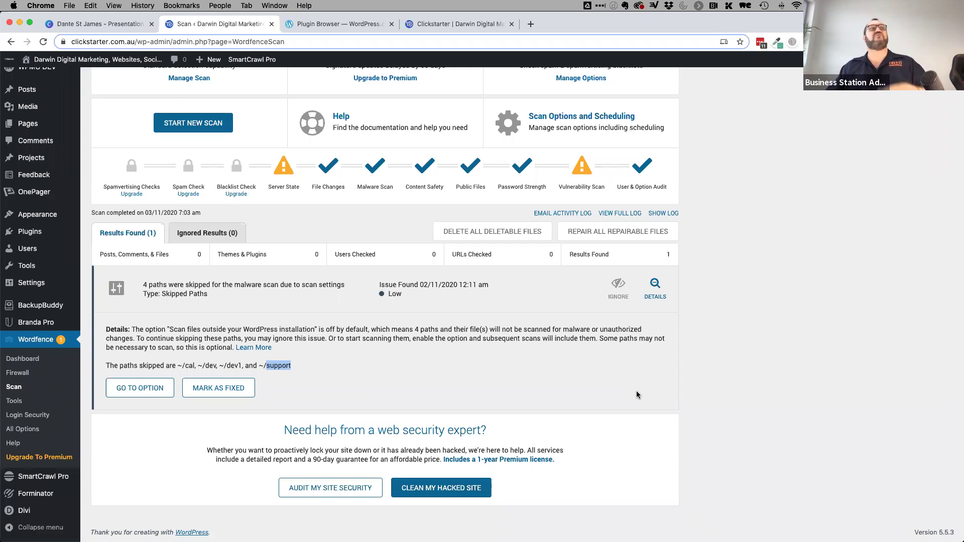
scroll(637, 395, up, 2)
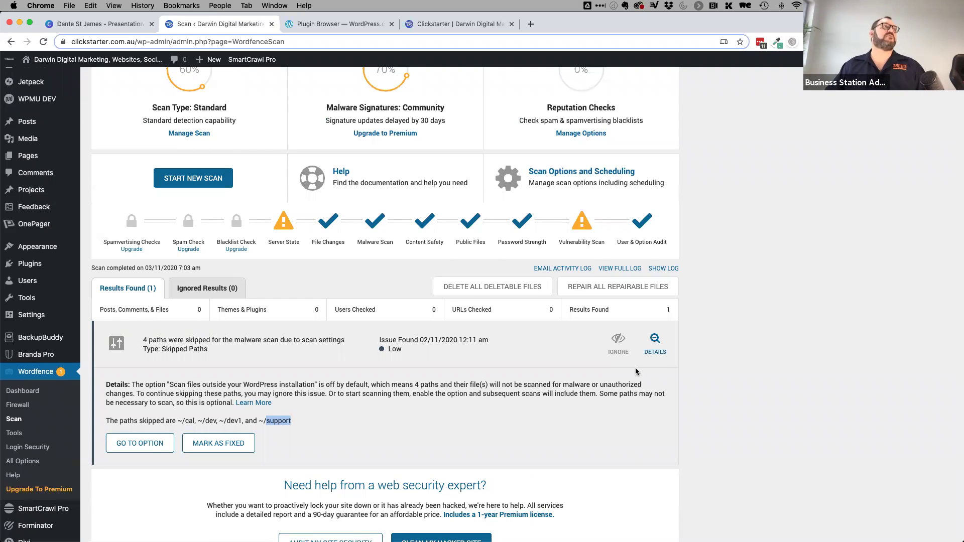
scroll(13, 376, down, 2)
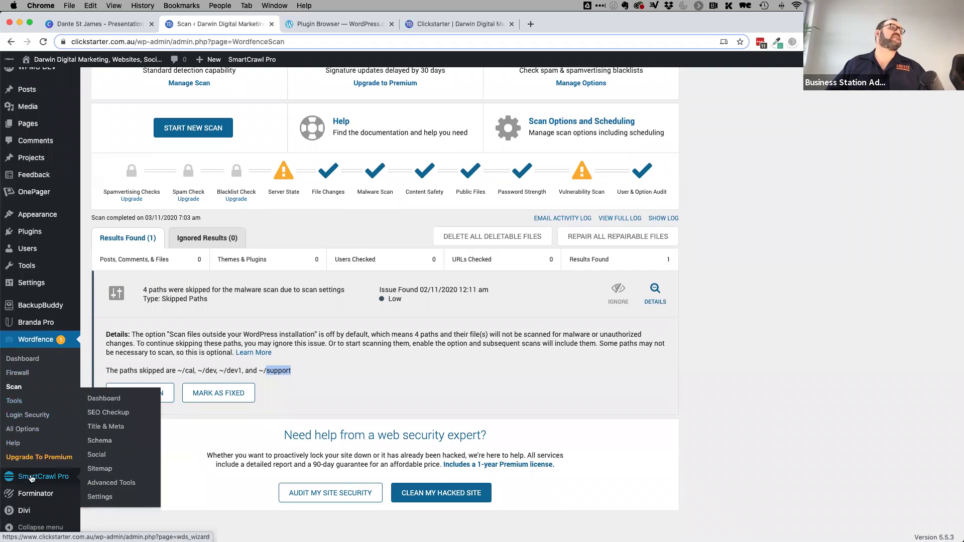
Open the site's installed plugins list, select the inactive Beehive Pro, and start then cancel its individual deletion
click(31, 234)
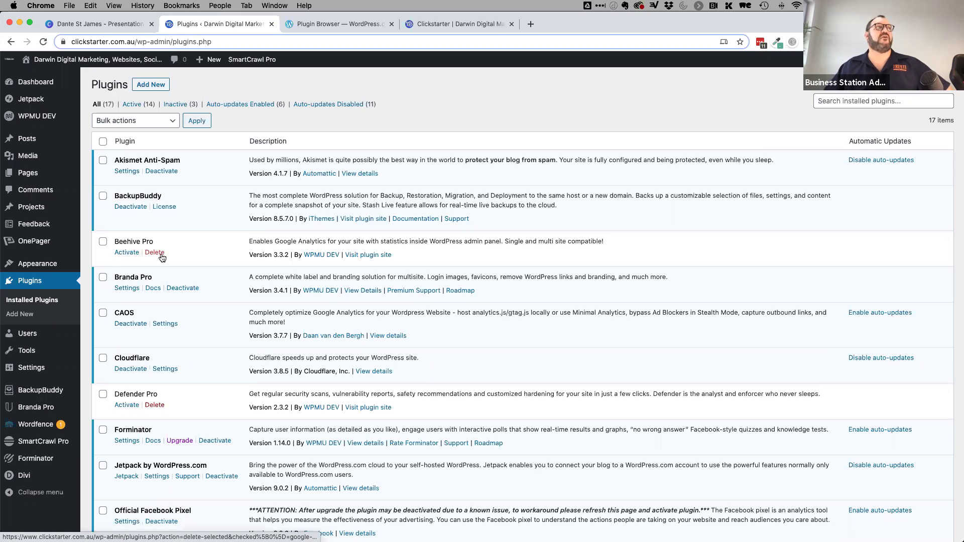
click(103, 242)
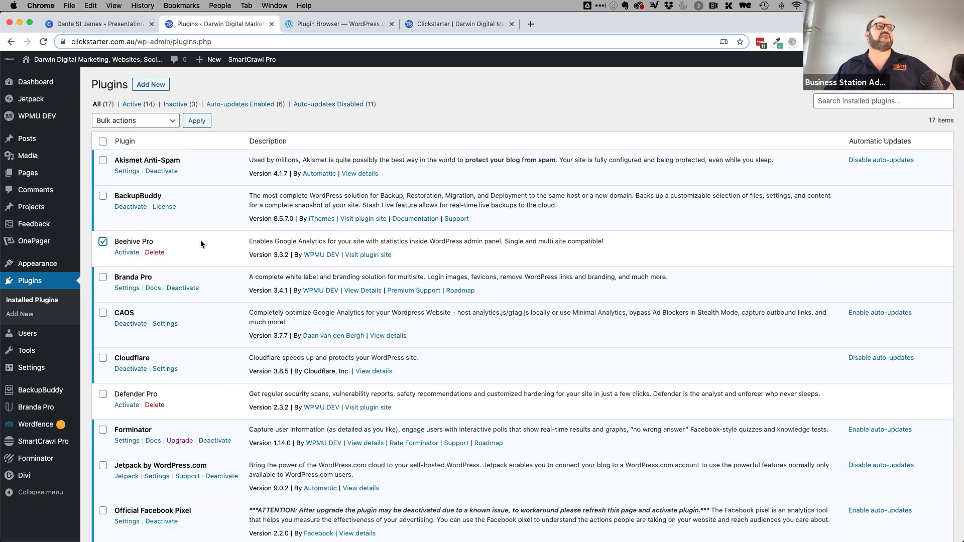
scroll(201, 244, down, 2)
scroll(201, 244, down, 2)
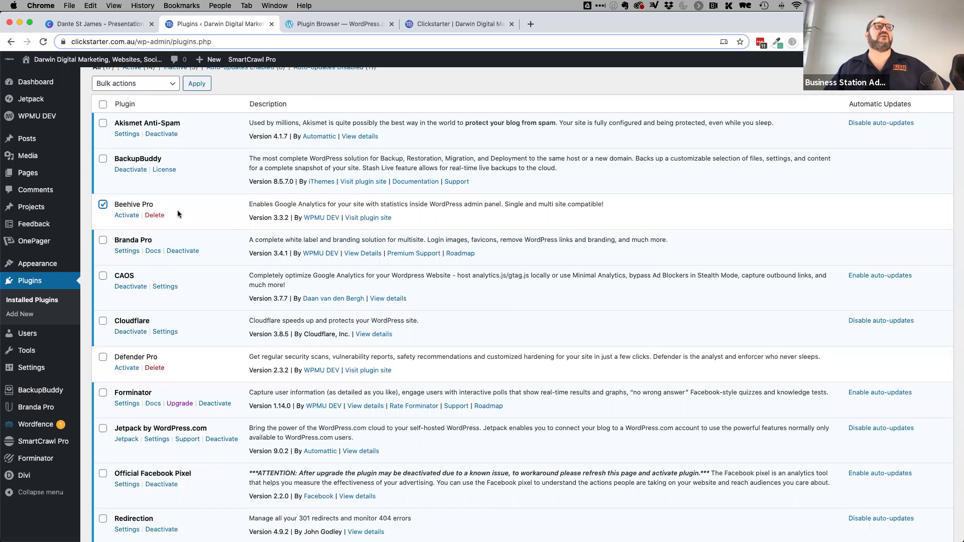
click(166, 216)
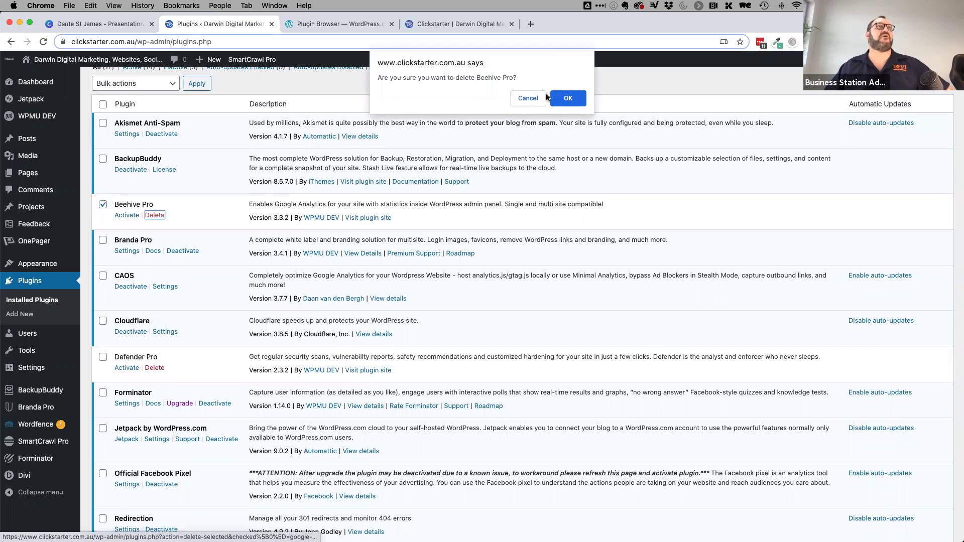
click(525, 100)
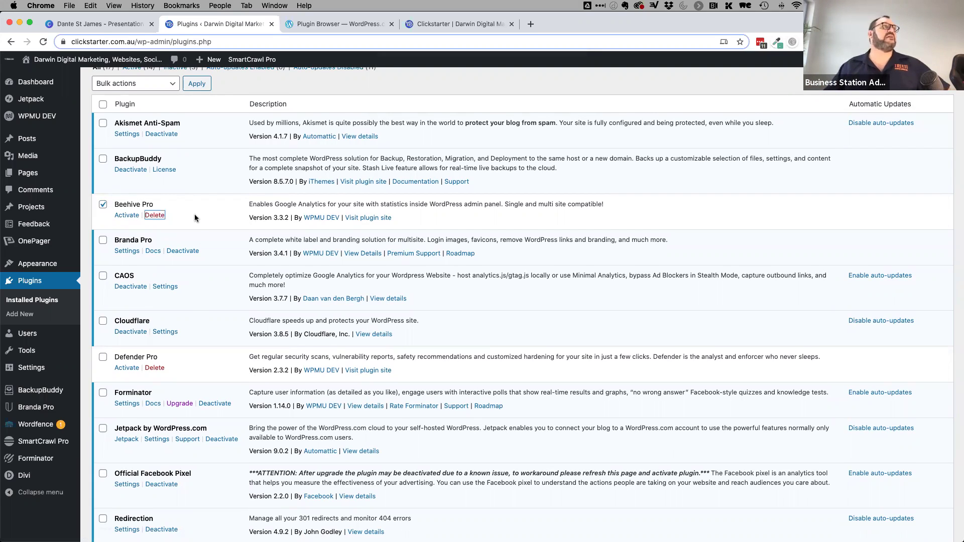
Add Defender Pro and WordPress Importer to the Beehive Pro selection, then bulk delete all three inactive plugins and confirm
scroll(194, 214, up, 1)
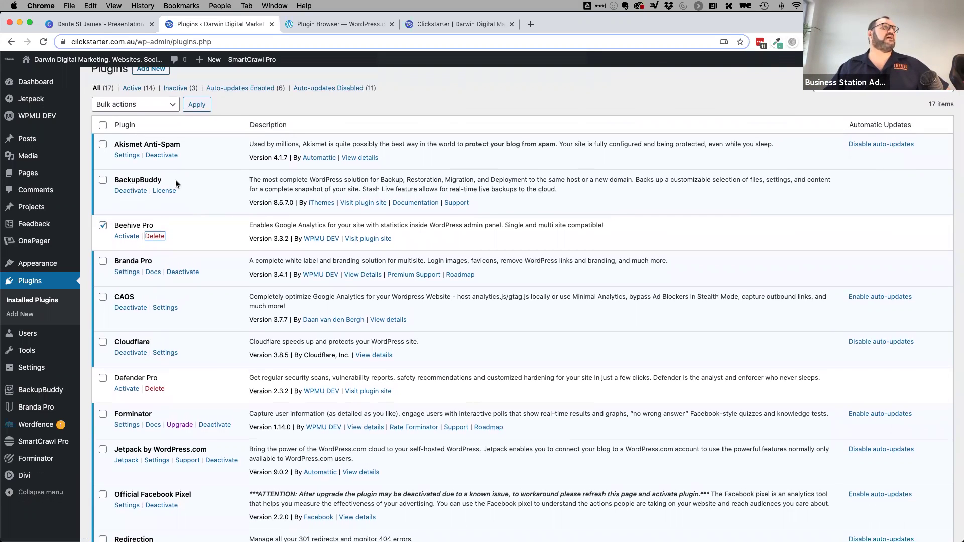
scroll(213, 261, down, 1)
scroll(213, 261, down, 4)
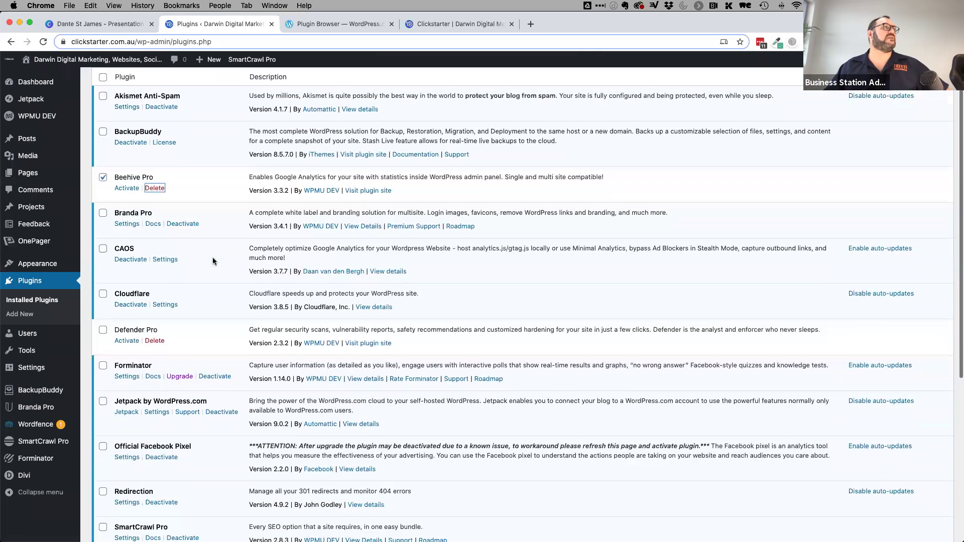
click(103, 296)
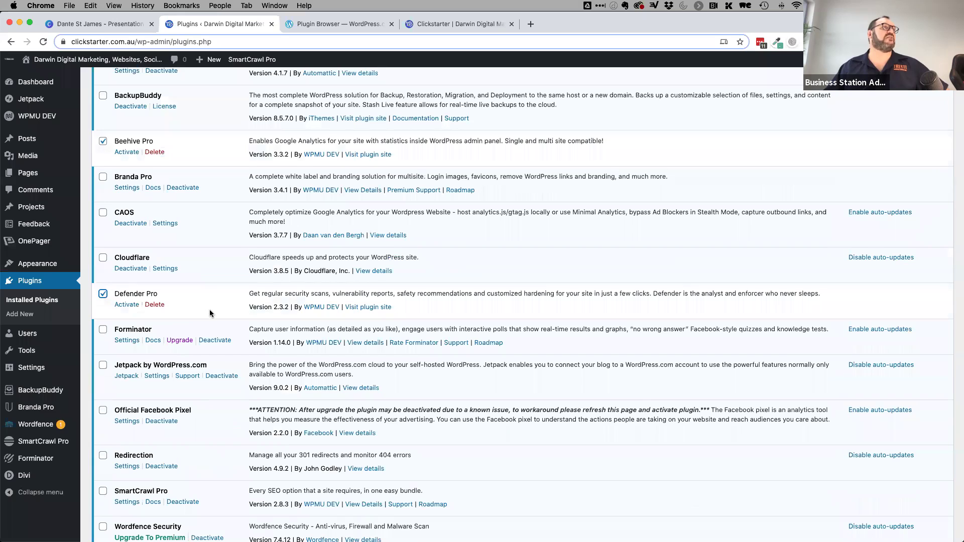
scroll(210, 309, down, 3)
scroll(210, 312, down, 6)
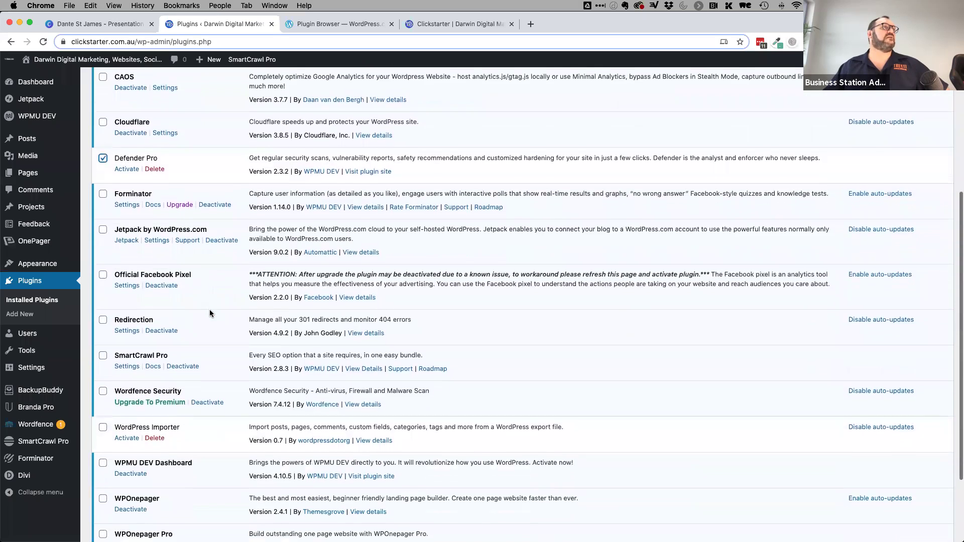
scroll(209, 312, down, 1)
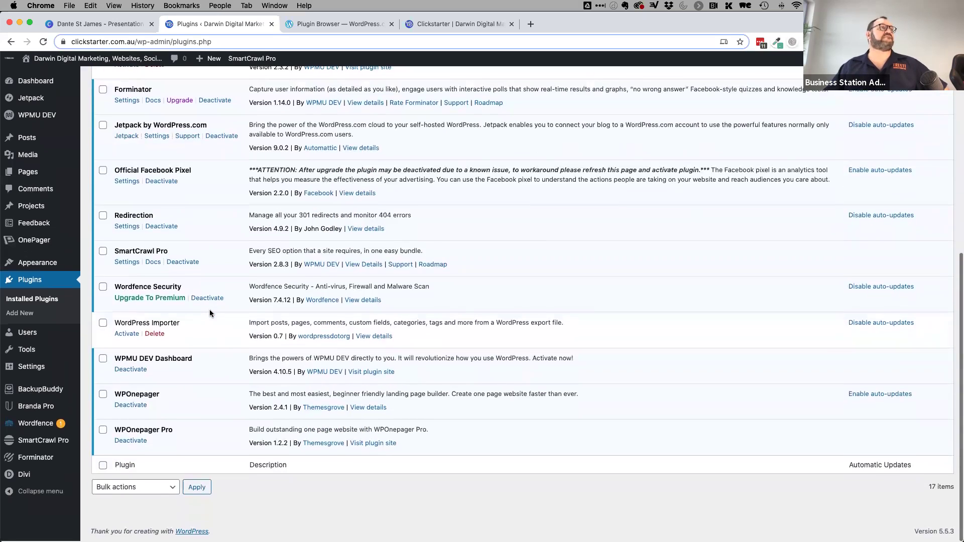
click(102, 324)
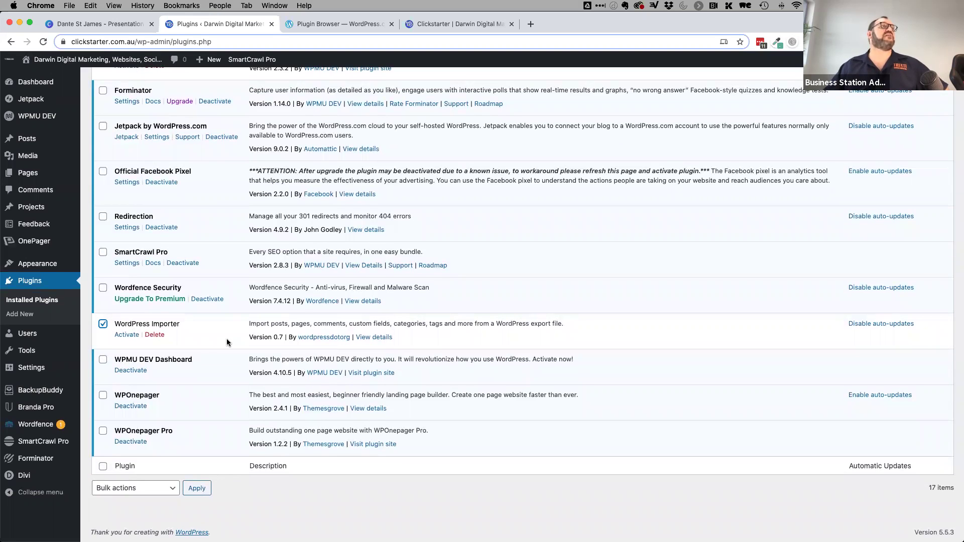
scroll(227, 338, up, 10)
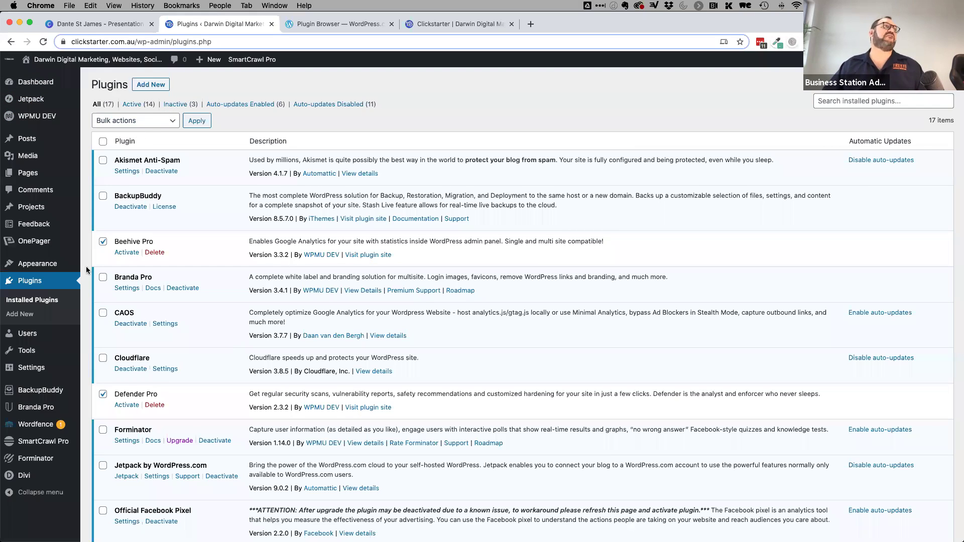
click(157, 121)
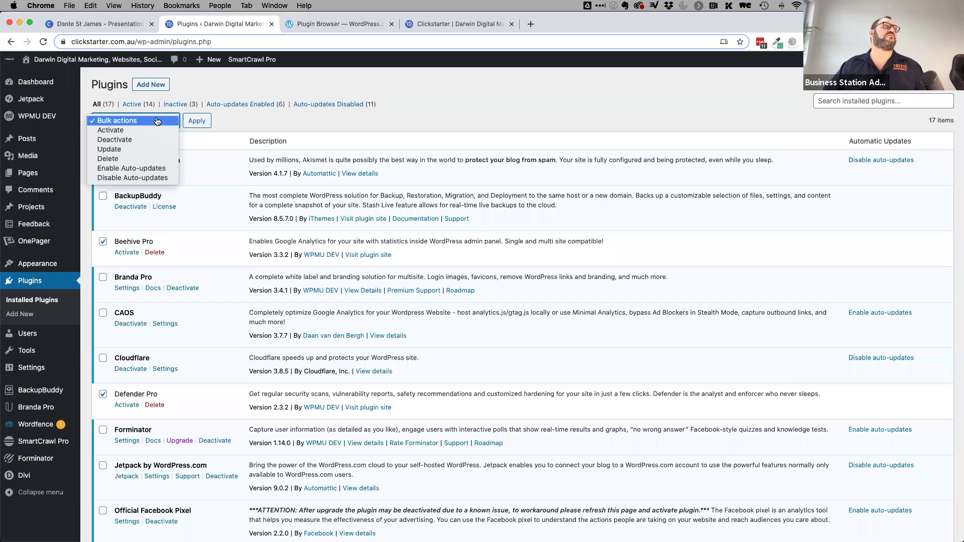
click(148, 158)
click(192, 122)
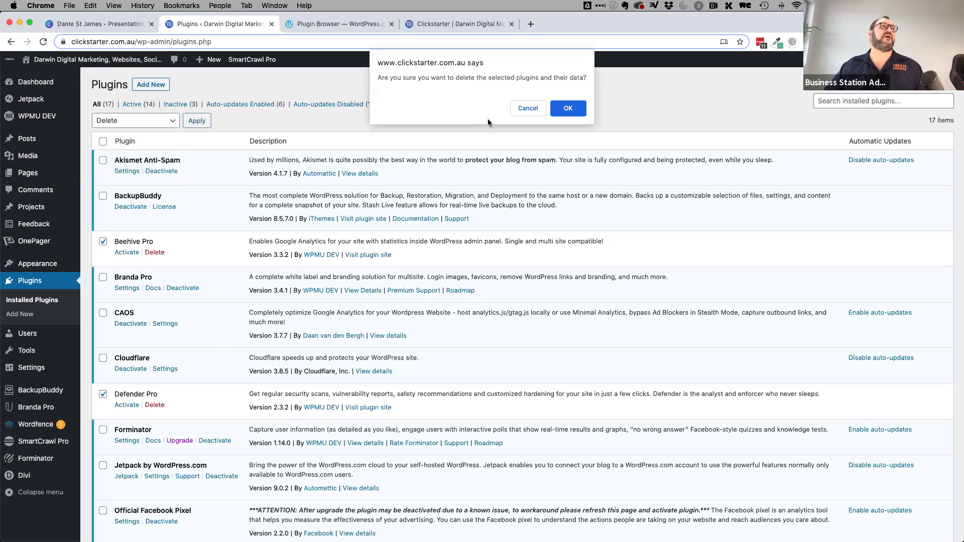
click(565, 111)
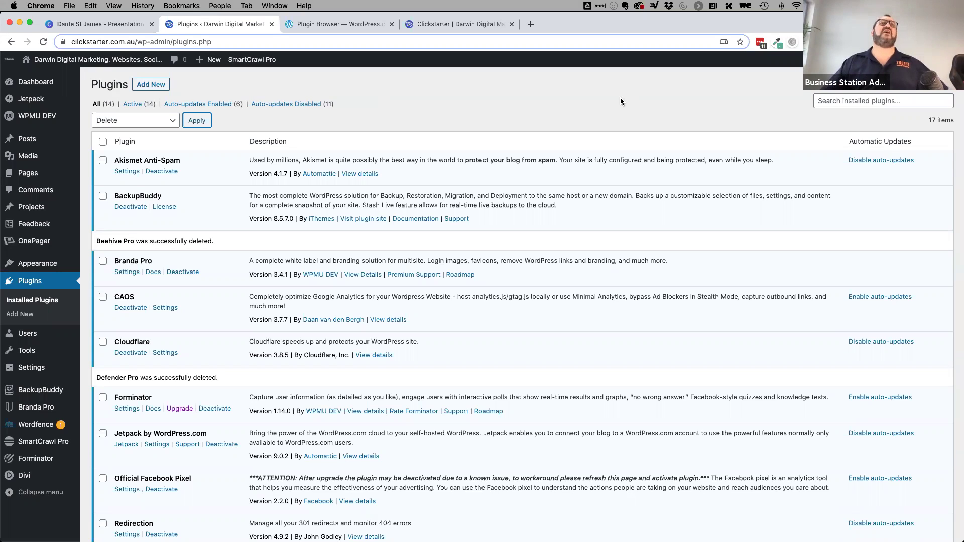
Enable automatic updates for the CAOS, Forminator, Official Facebook Pixel and WPOnepager plugins
drag(848, 141, 902, 143)
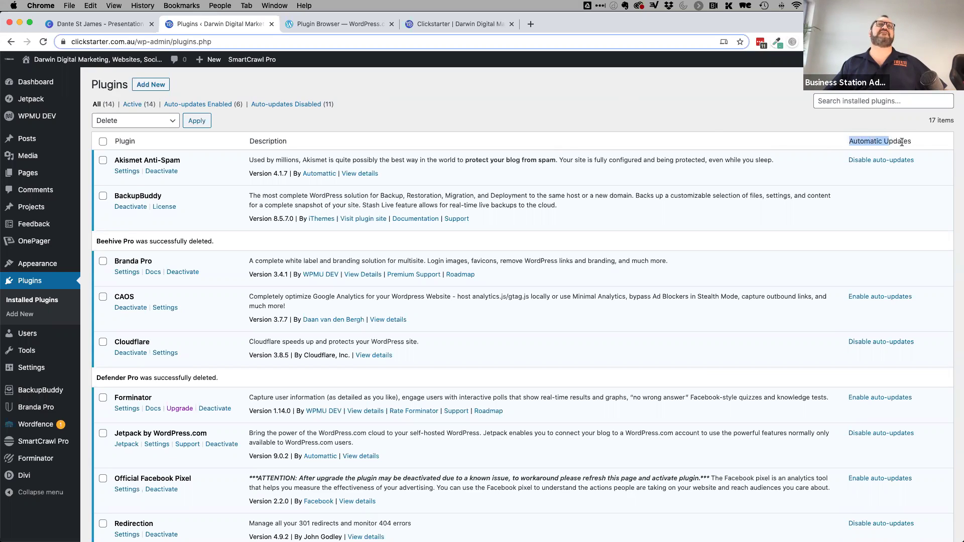
click(929, 144)
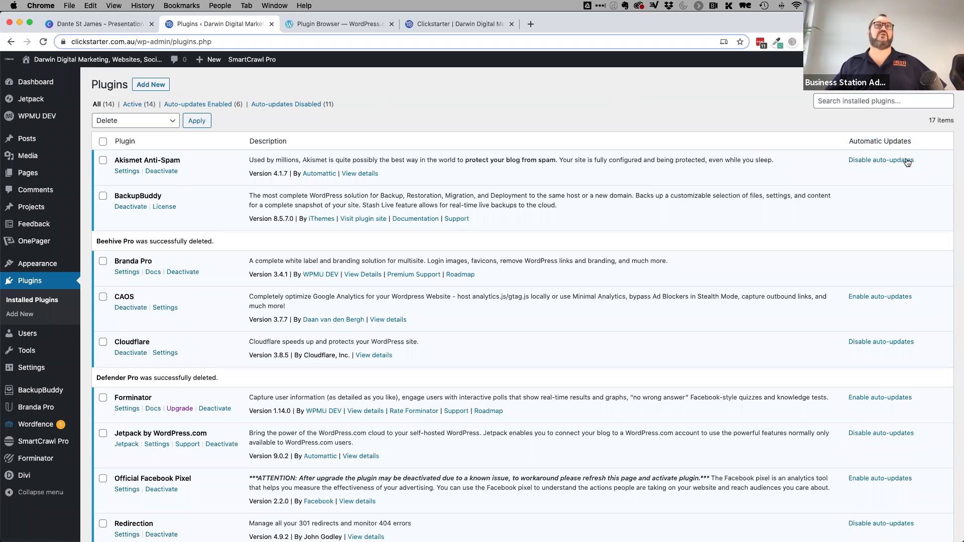
click(877, 297)
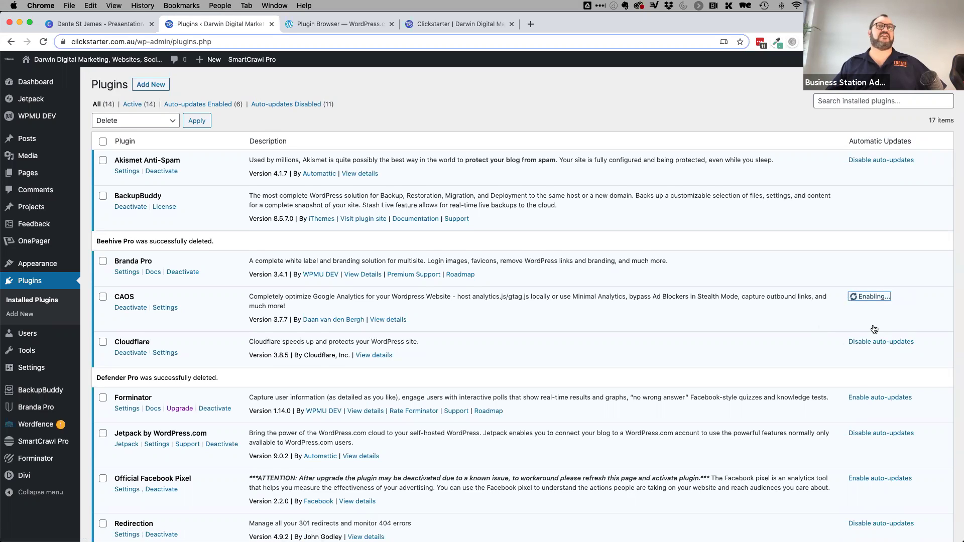
scroll(857, 386, down, 2)
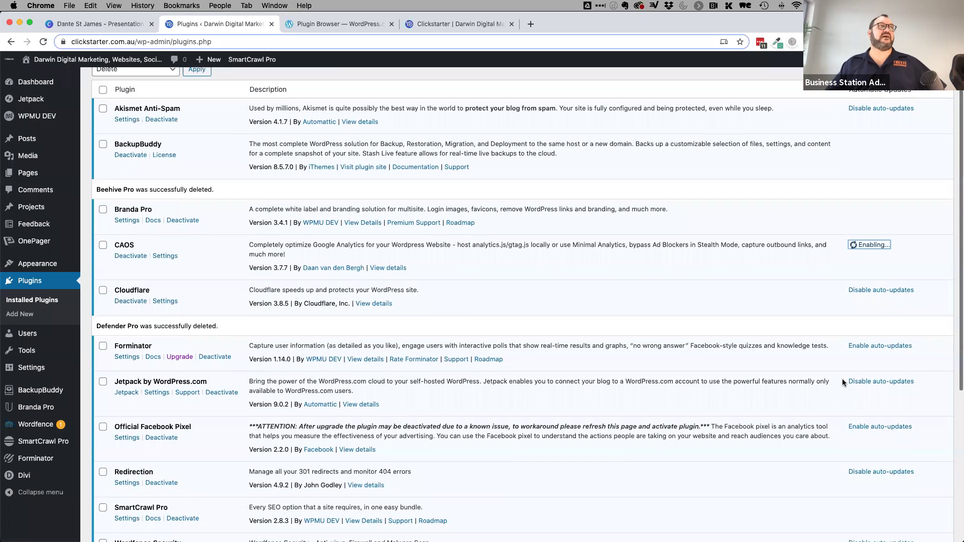
click(869, 346)
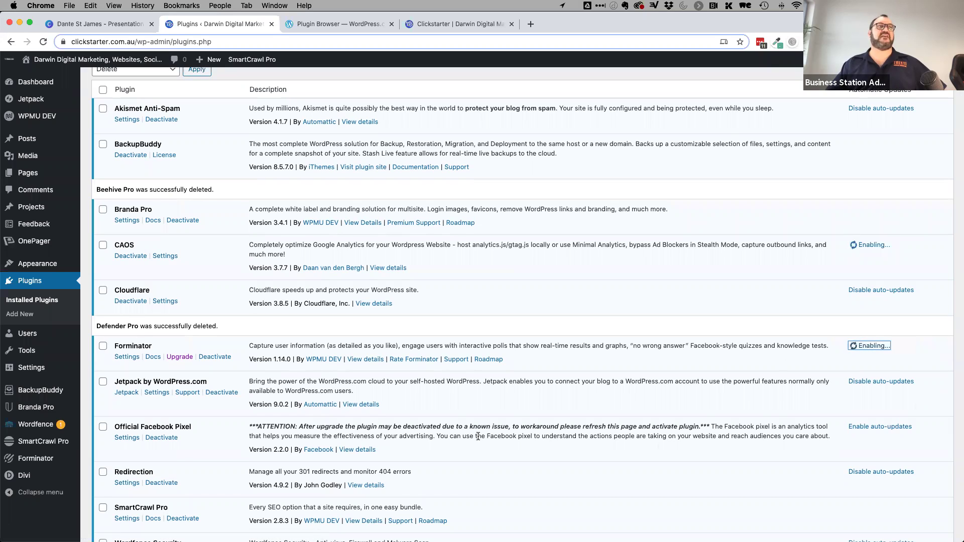
click(885, 427)
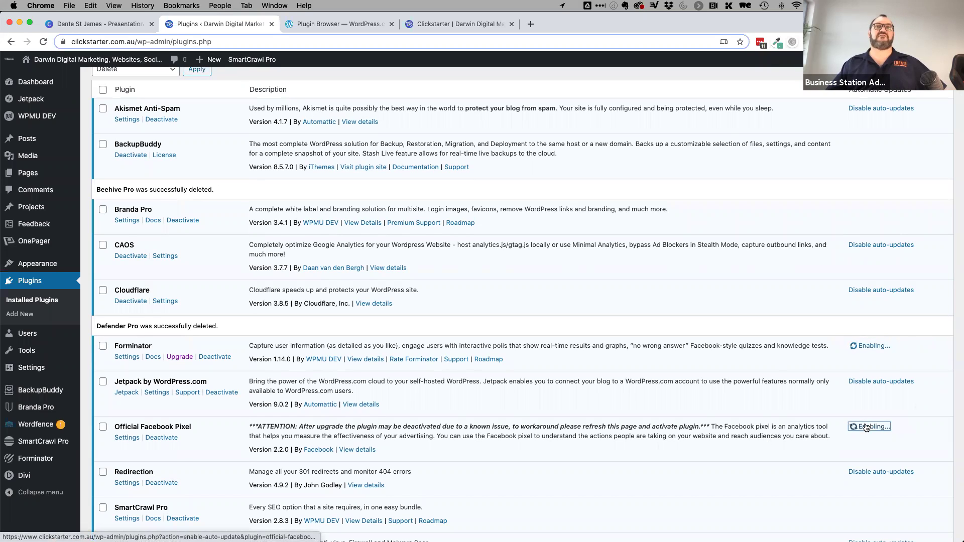
scroll(905, 445, down, 5)
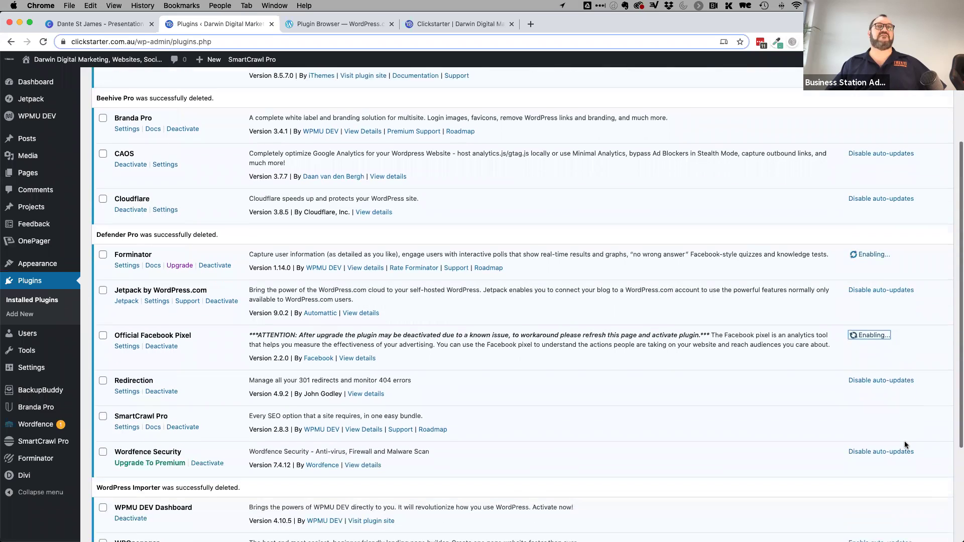
scroll(906, 445, down, 3)
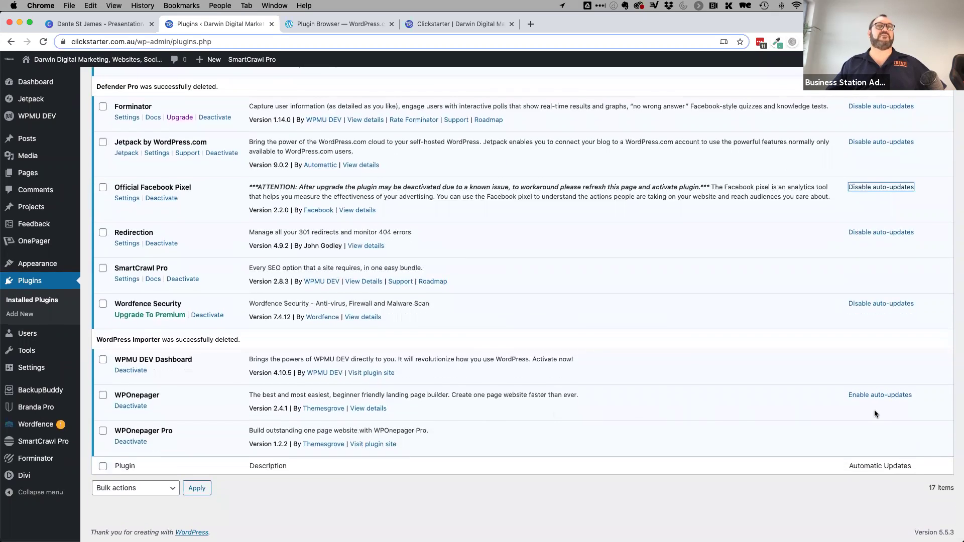
click(873, 395)
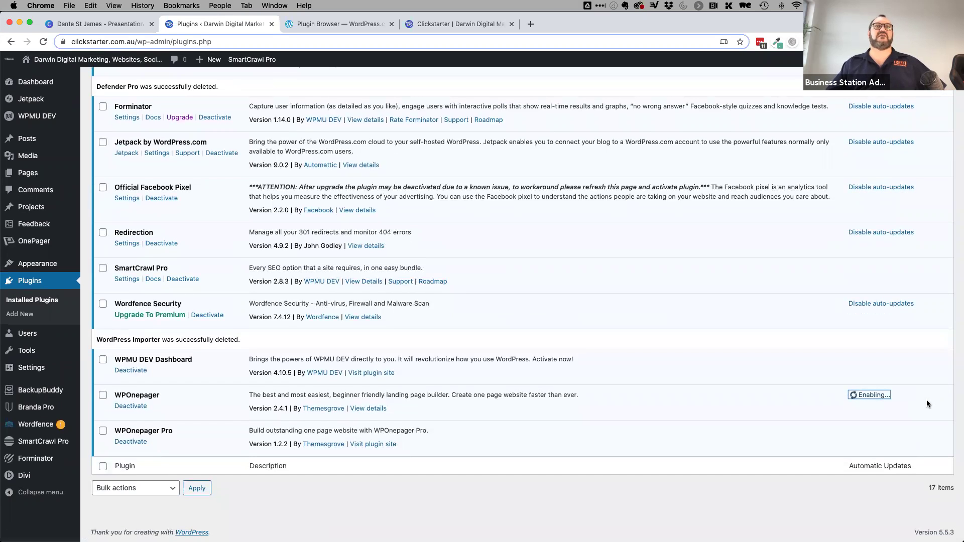
scroll(923, 347, up, 10)
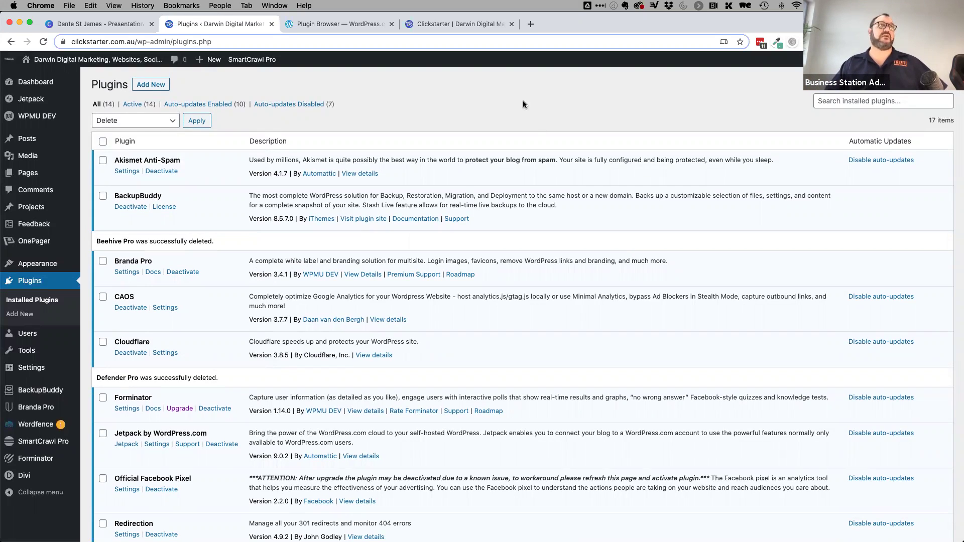
Switch to the WordPress.com plugin manager, run the update of all 7 outdated plugins, and return to the site's plugins list
click(333, 25)
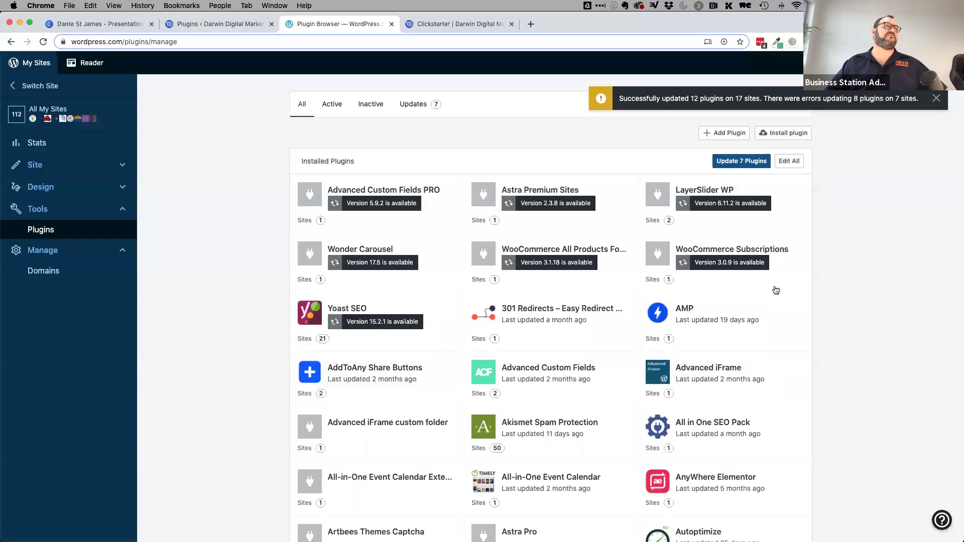
click(745, 161)
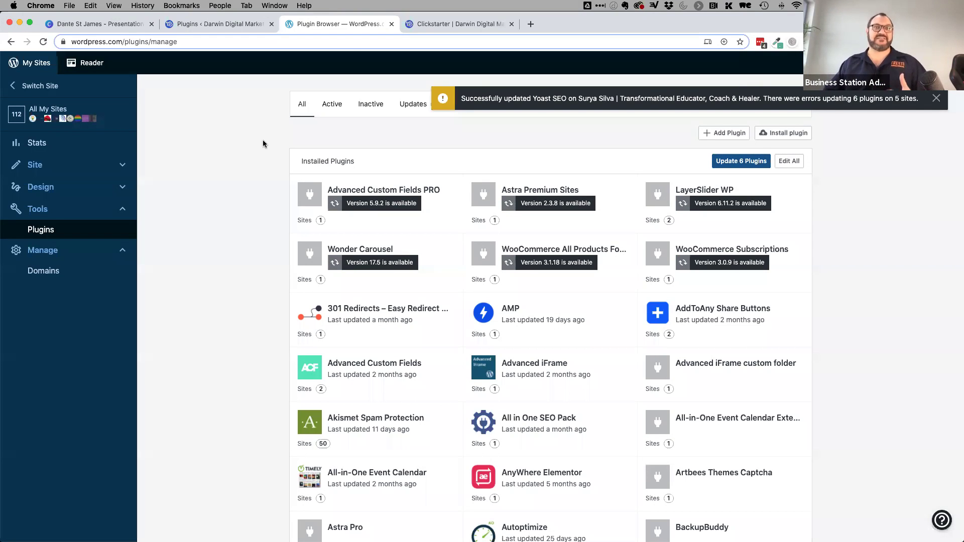
click(215, 24)
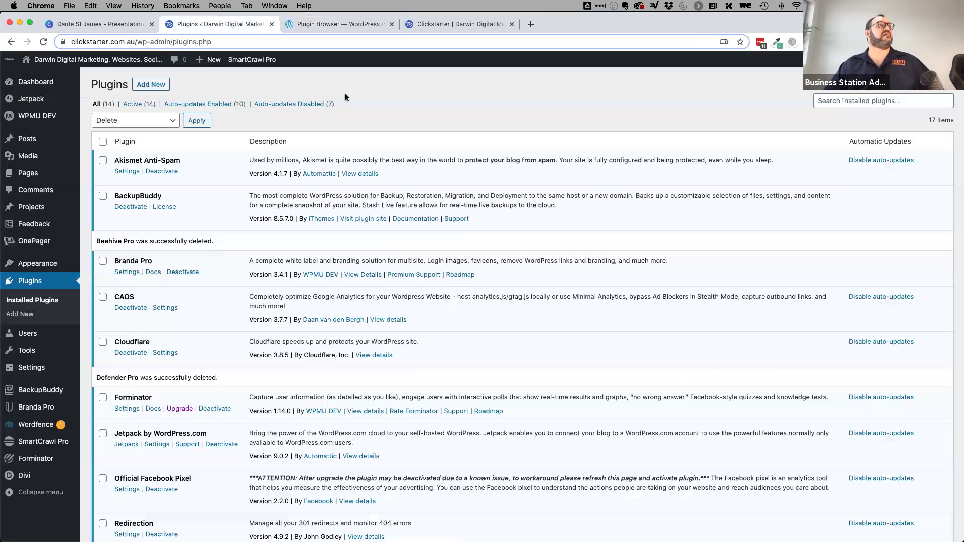
Deactivate BackupBuddy and Branda Pro, then bulk delete both plugins and confirm
click(125, 207)
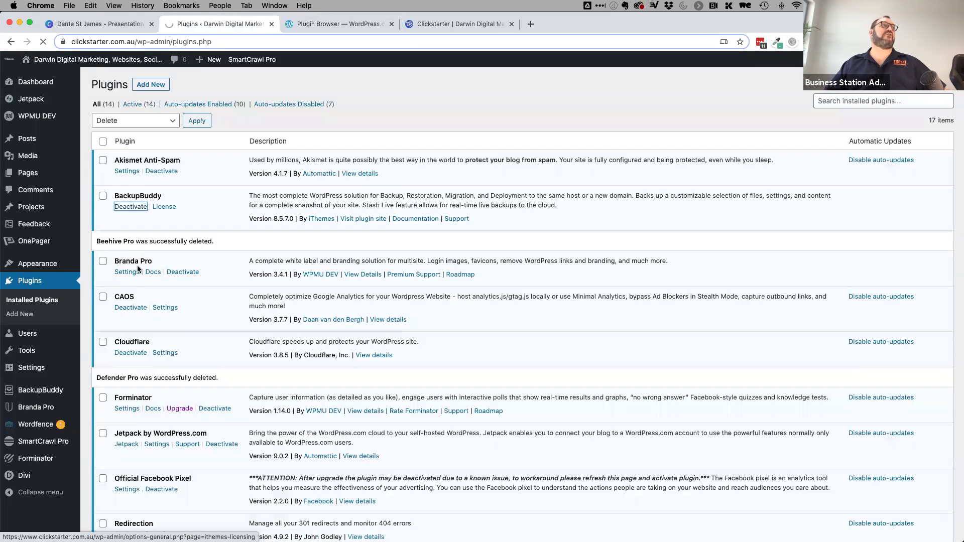
click(182, 275)
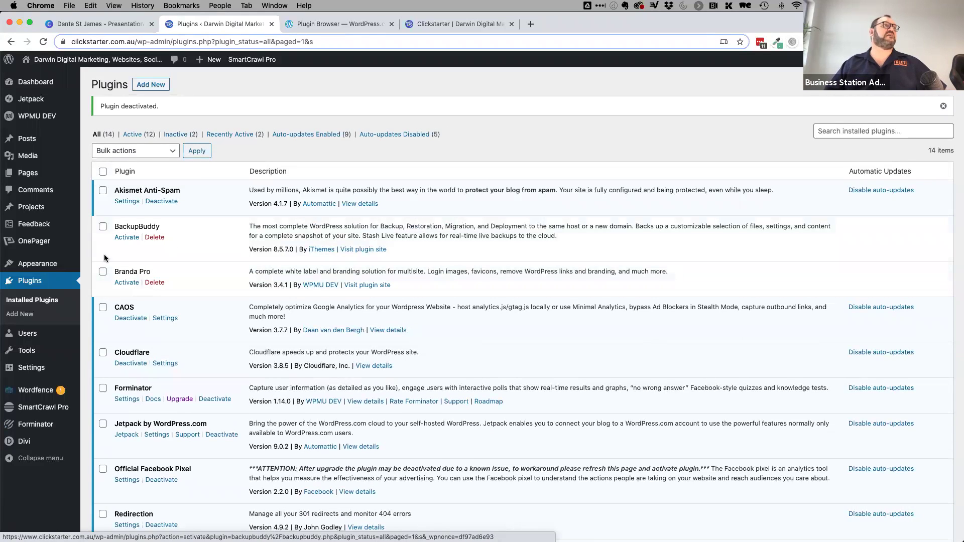
click(104, 227)
click(103, 272)
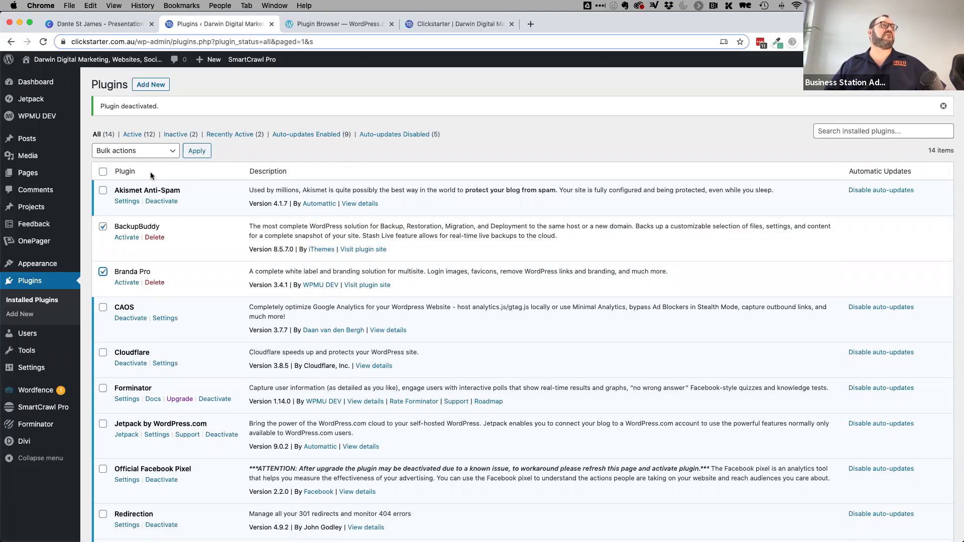
click(149, 151)
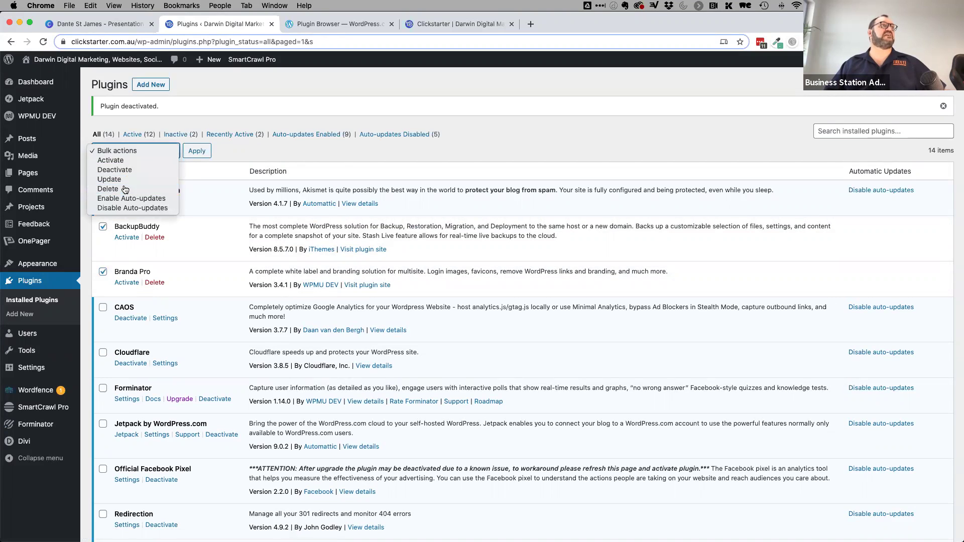
click(125, 189)
click(196, 151)
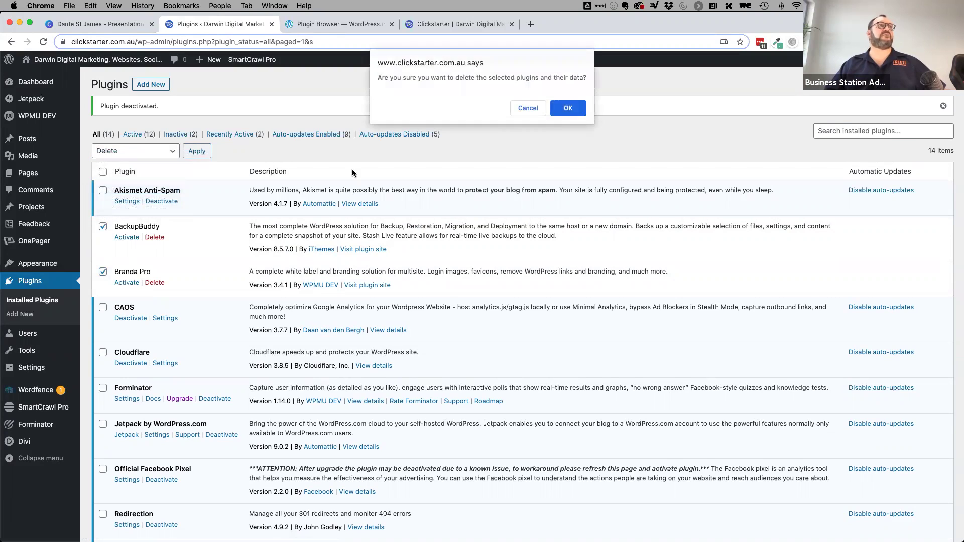
click(567, 109)
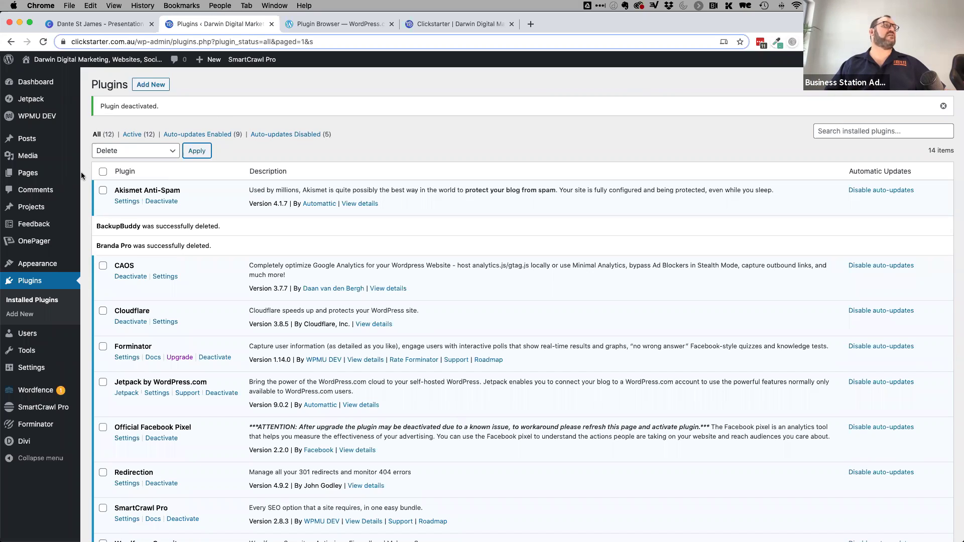
mouse_move(38, 411)
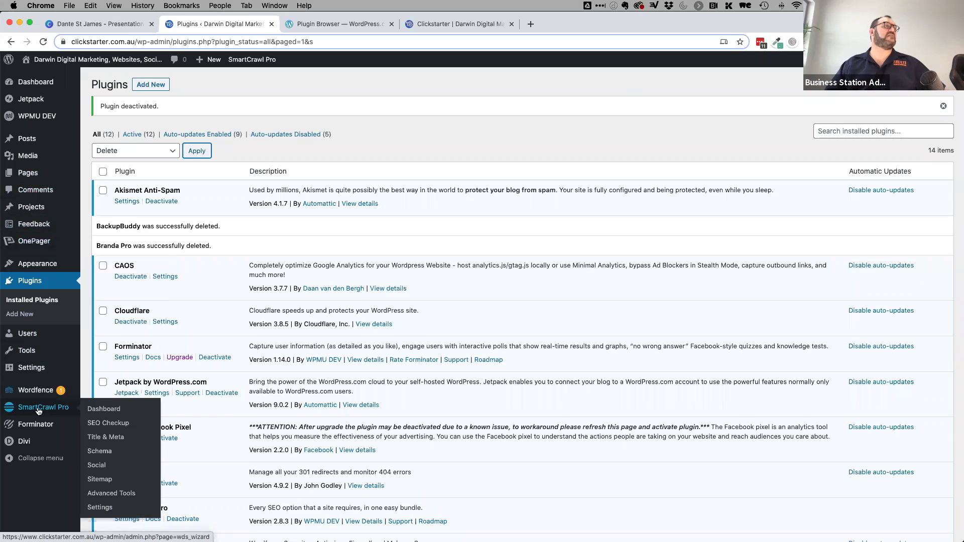
mouse_move(34, 242)
scroll(34, 244, down, 1)
scroll(34, 244, down, 3)
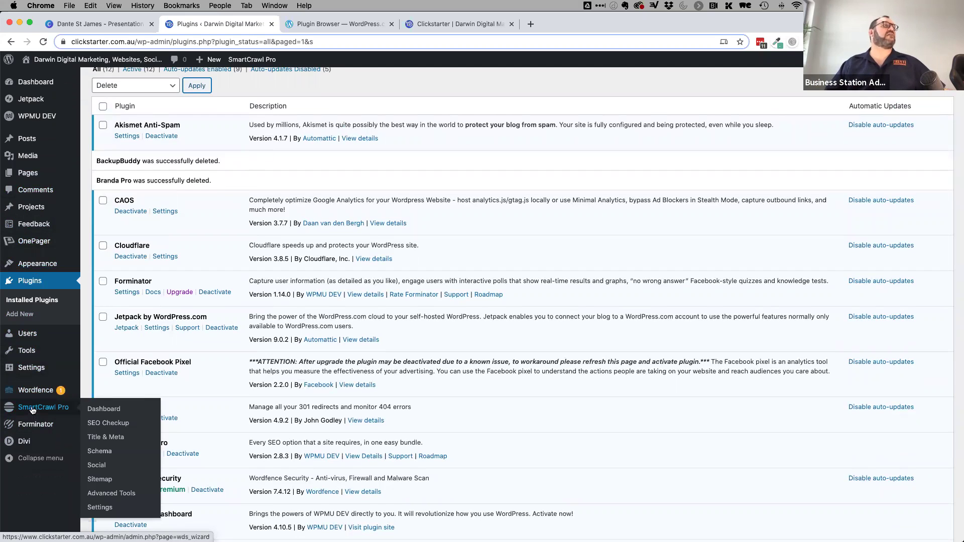
mouse_move(31, 371)
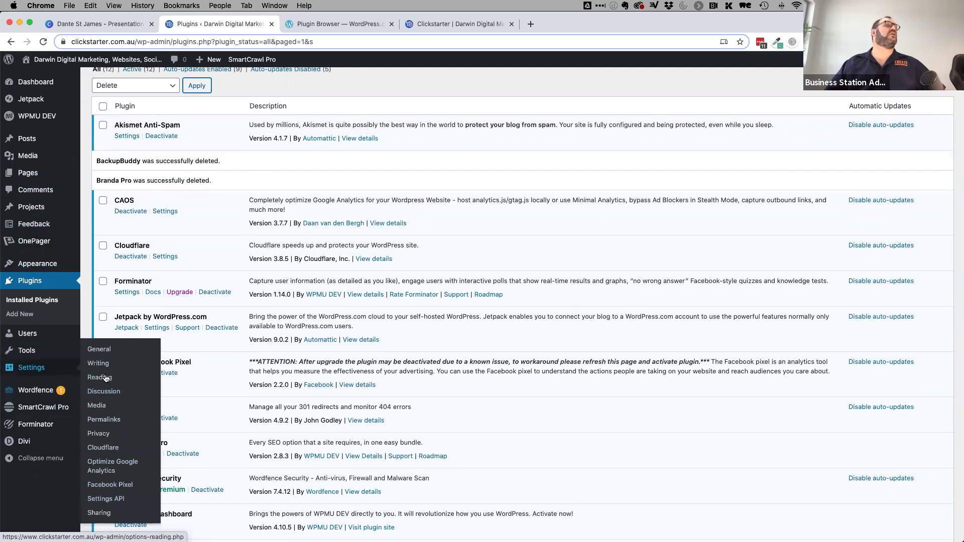
mouse_move(29, 352)
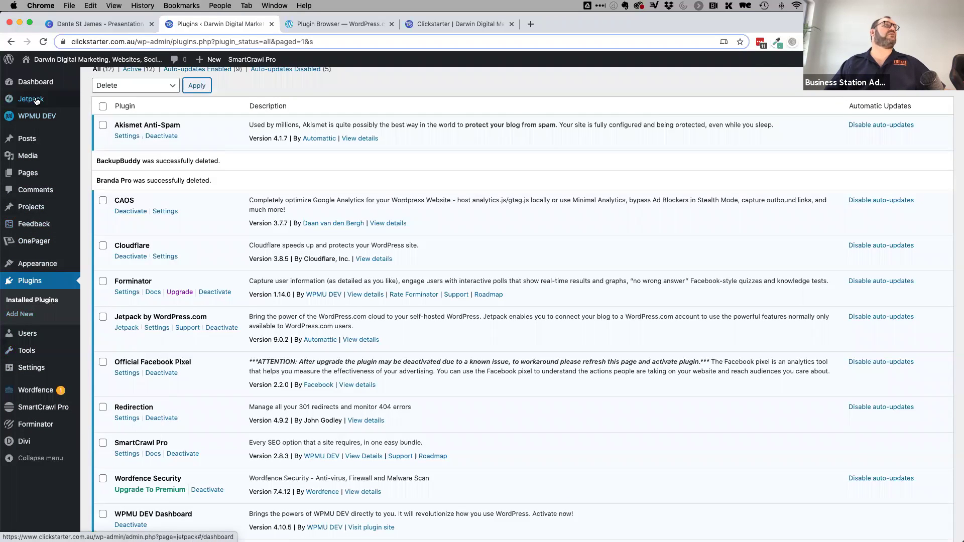
Open the site dashboard, move Site Health Status to the top of the first column with Jetpack Stats directly beneath it, and expand Stats
click(35, 83)
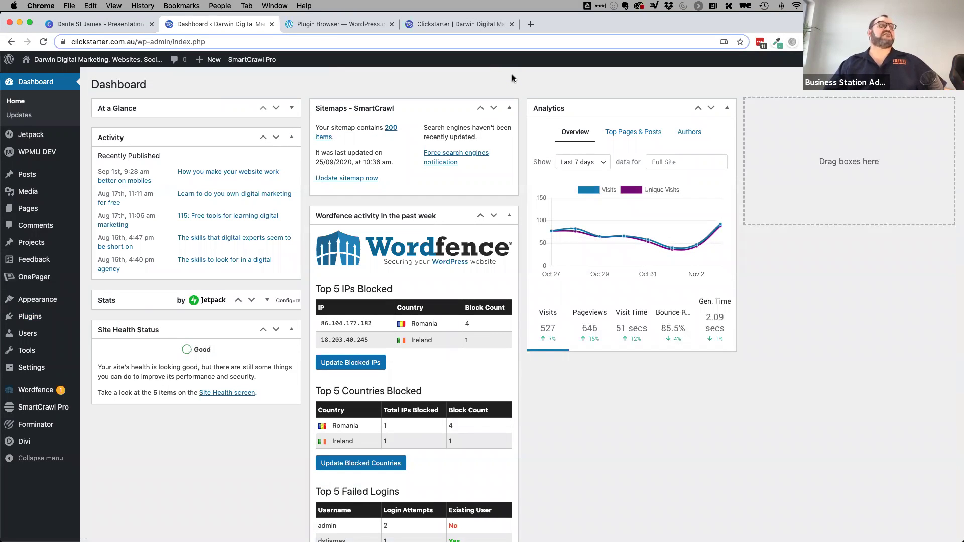
click(250, 302)
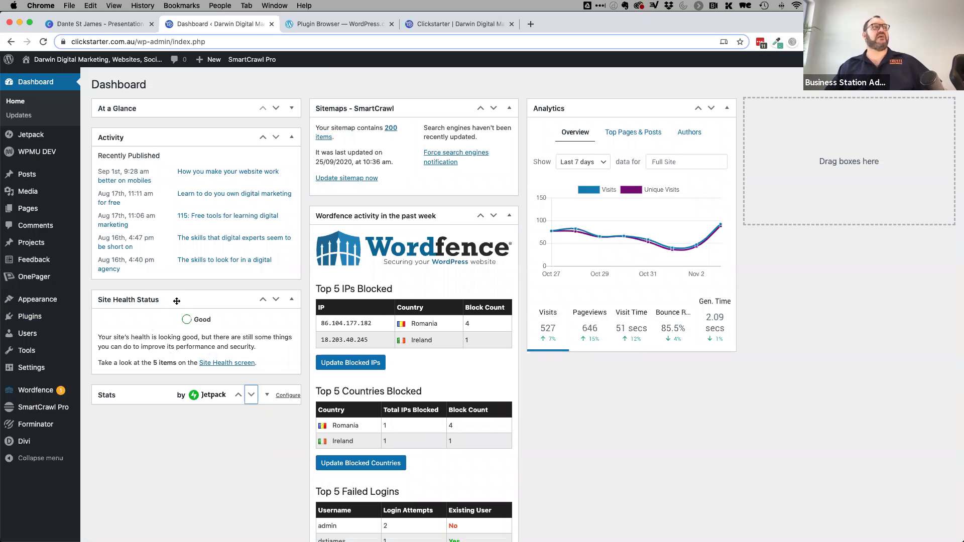
drag(174, 301, 172, 99)
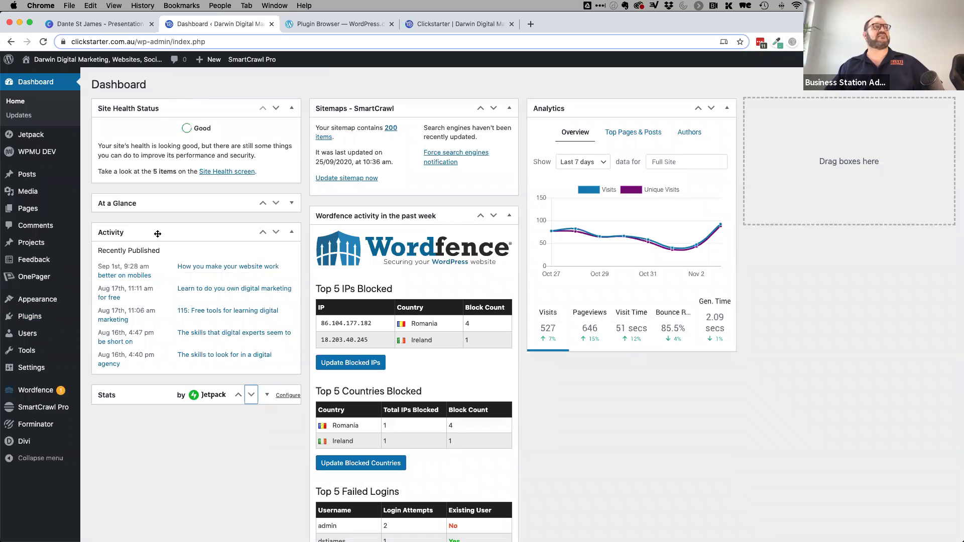
drag(133, 395, 140, 196)
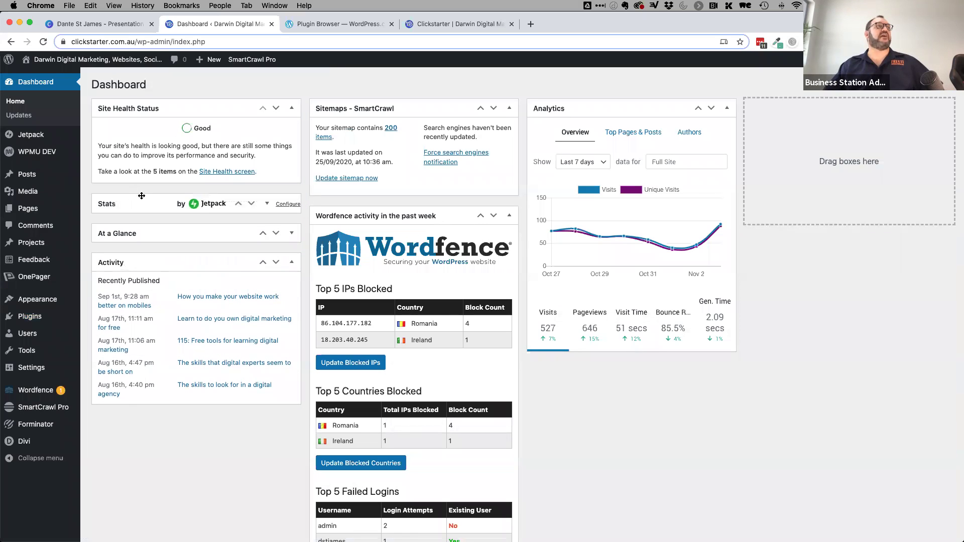
click(249, 204)
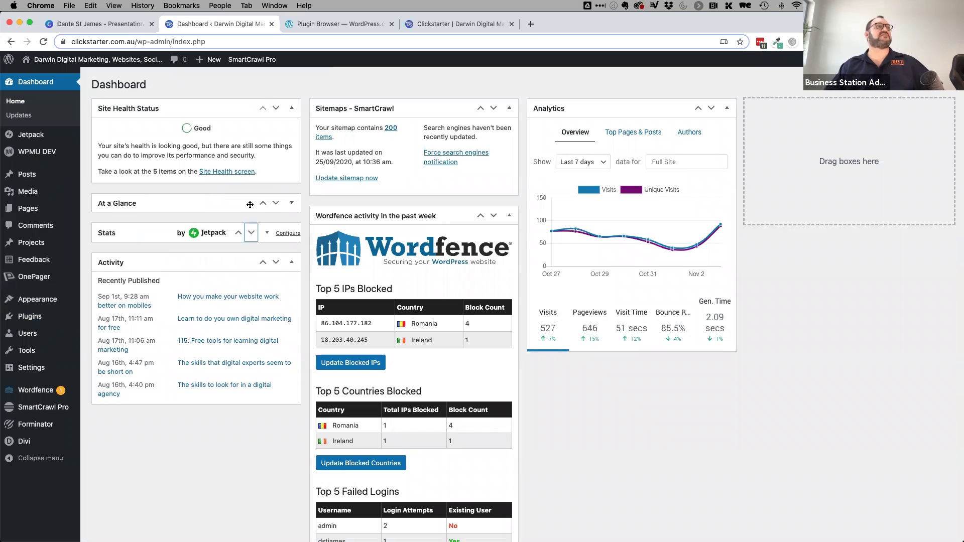
click(237, 233)
click(266, 204)
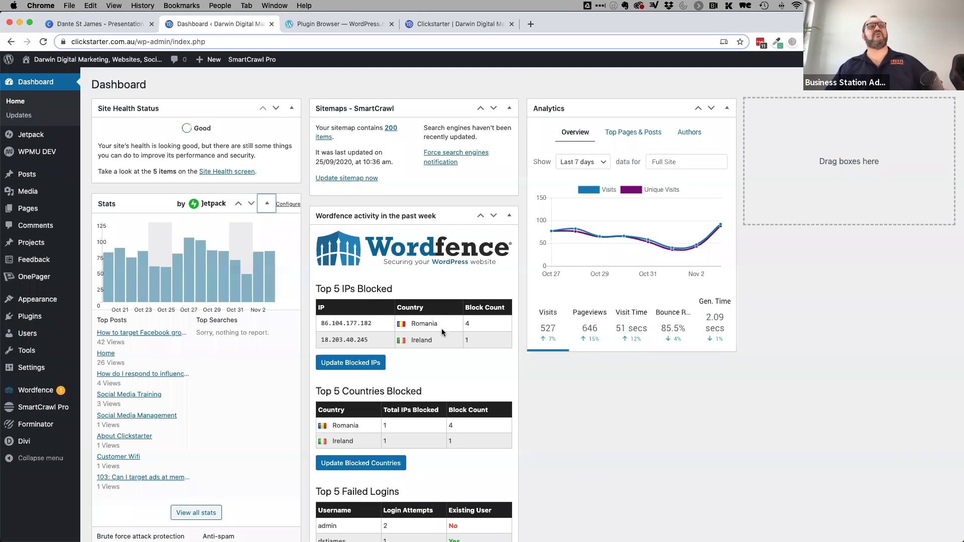
Highlight the first address in Wordfence's blocked IP list and show the site Analytics for the last 90 days
drag(320, 323, 372, 324)
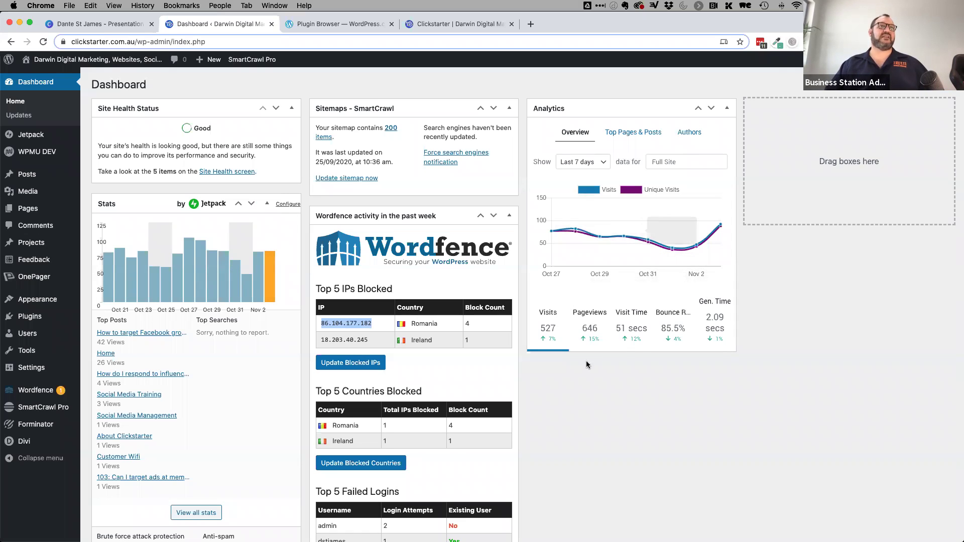
click(590, 163)
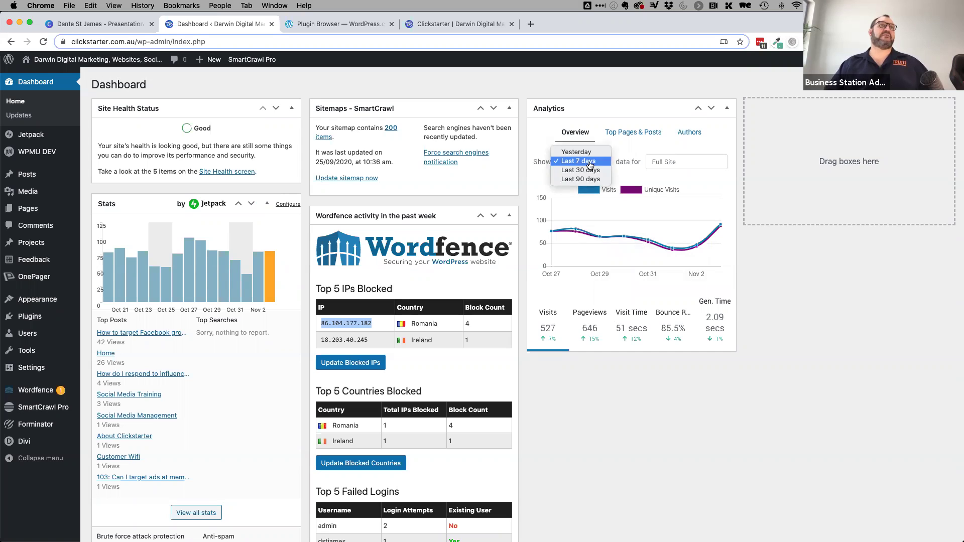
click(586, 179)
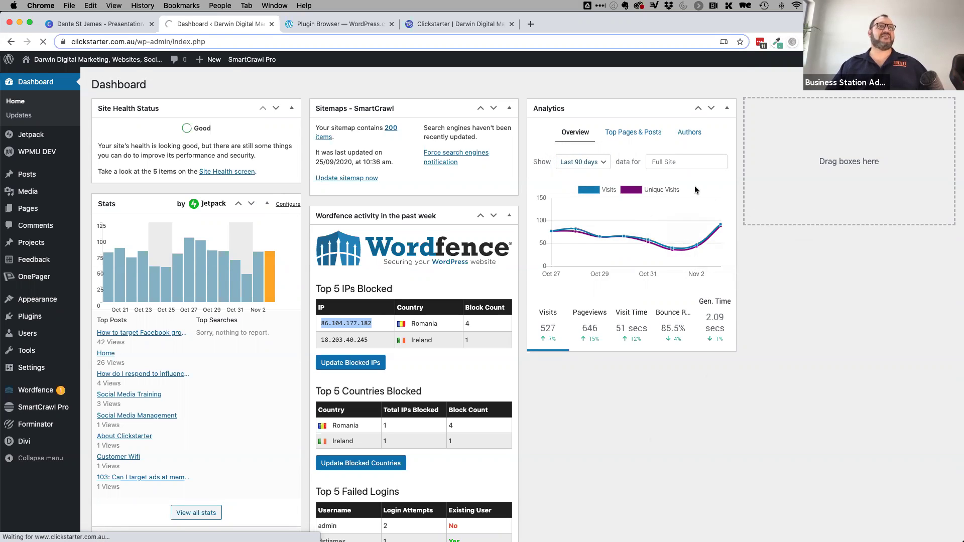
click(633, 133)
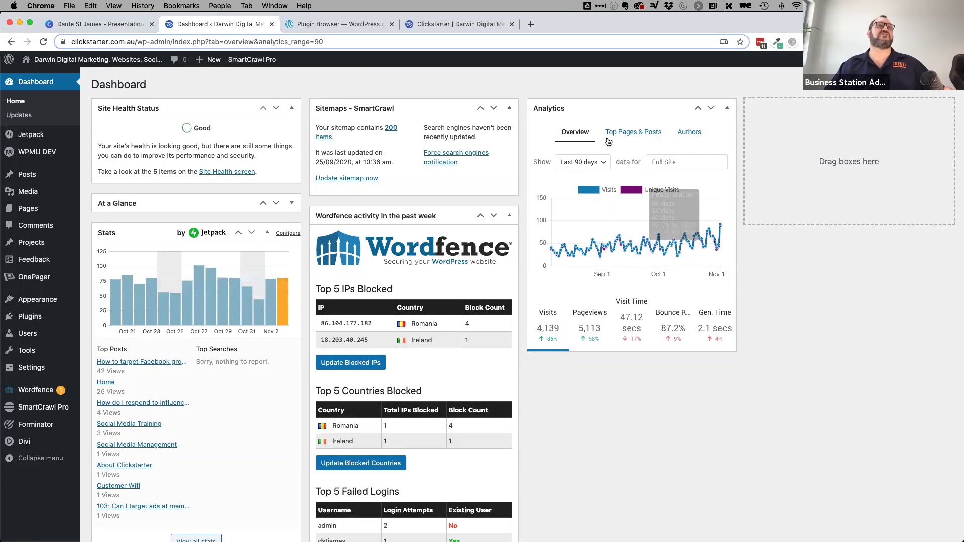
Set the Analytics range to the last 30 days and view the top pages and posts
click(583, 162)
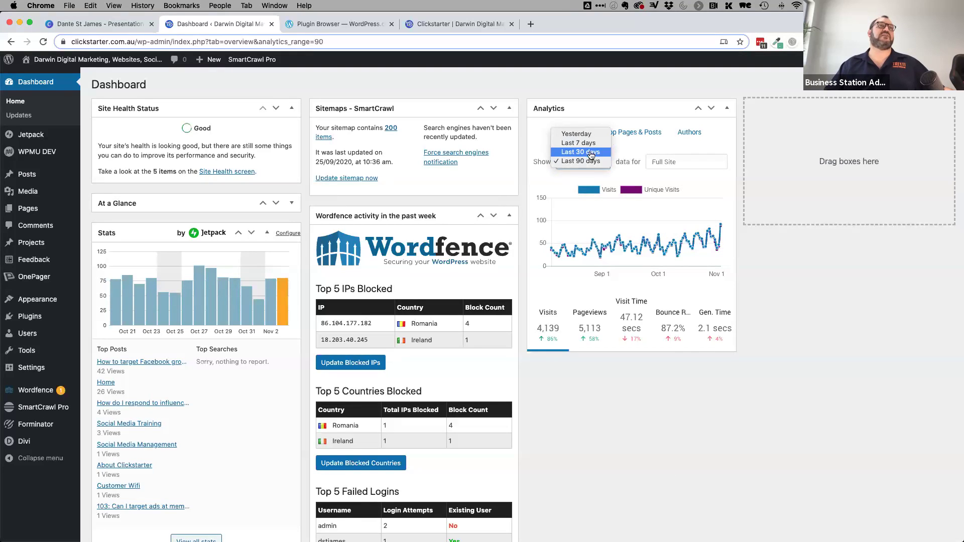
click(591, 151)
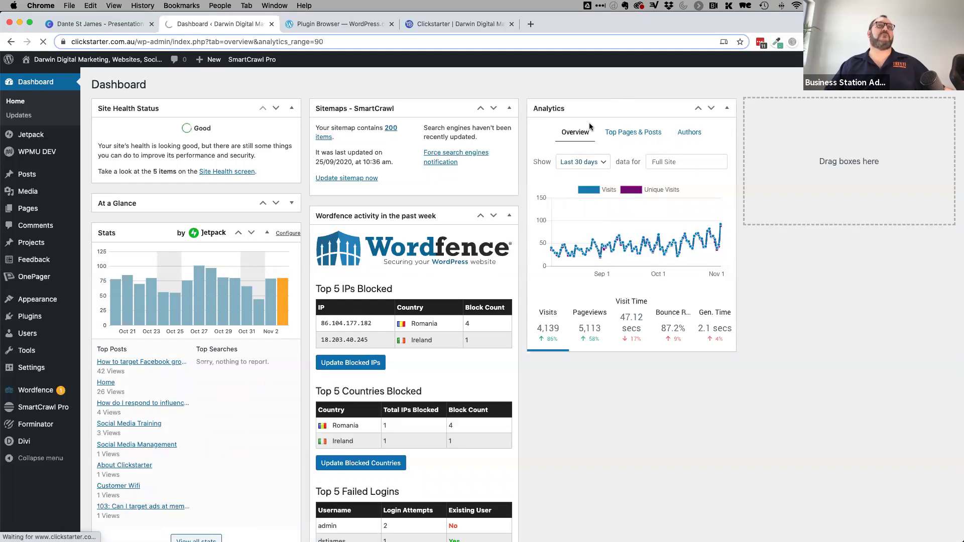
click(630, 134)
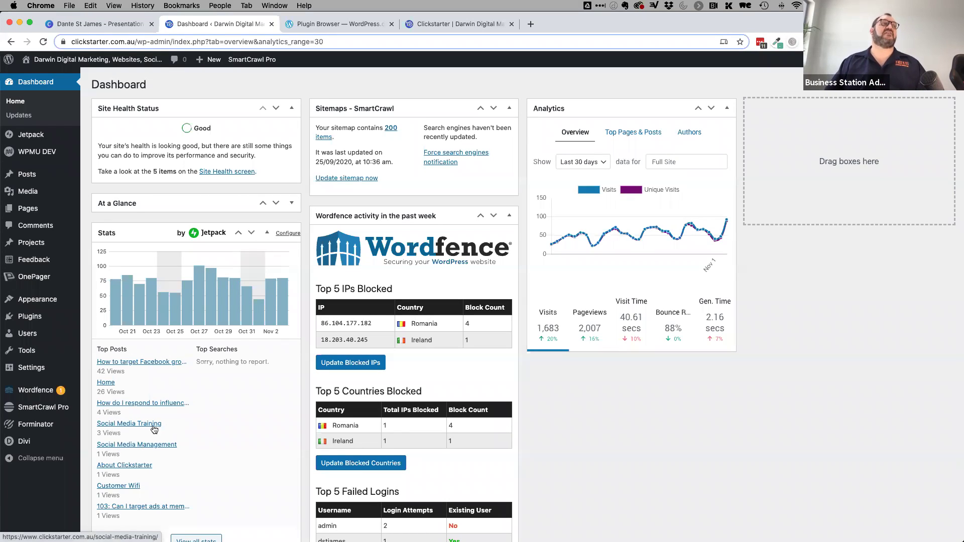
click(645, 134)
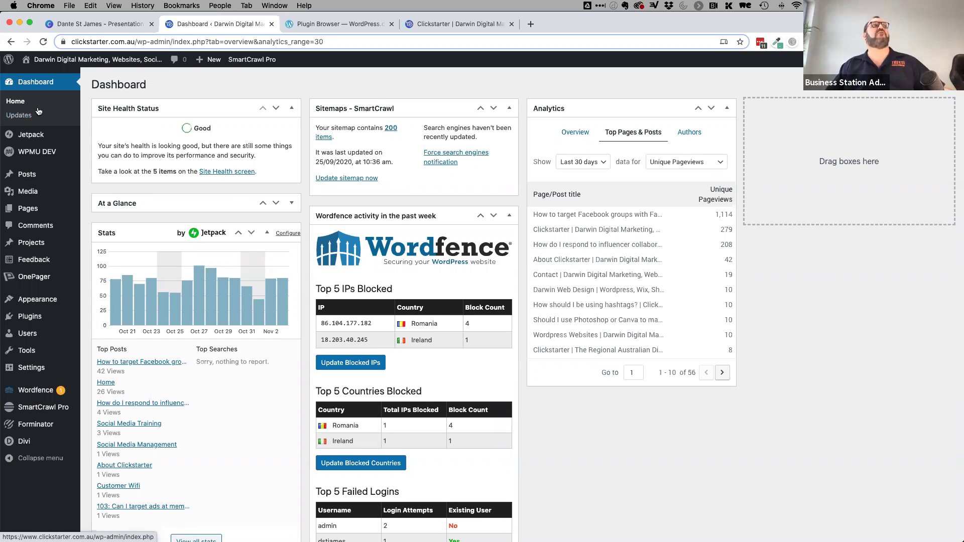
Check the WordPress Updates page for outstanding core, plugin and theme updates, then return to the dashboard
click(16, 116)
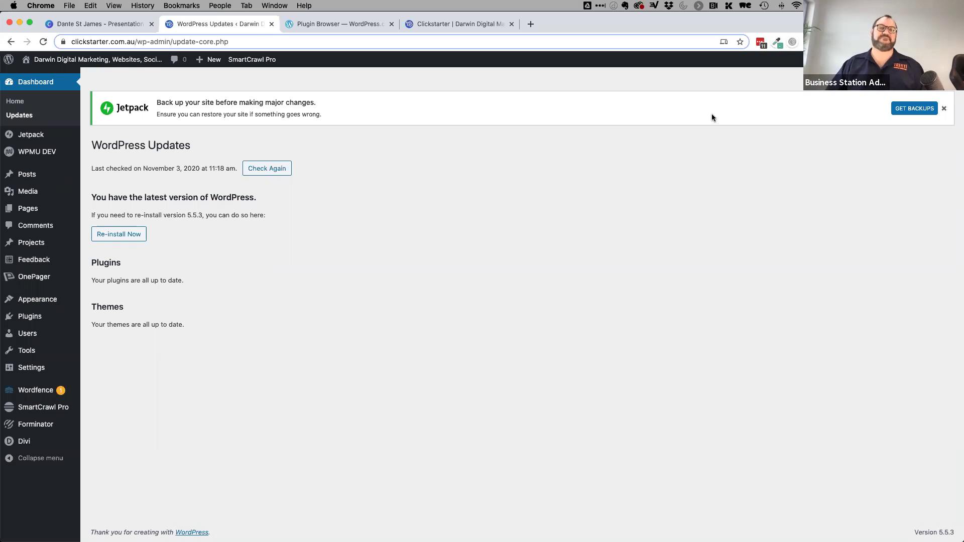
click(31, 84)
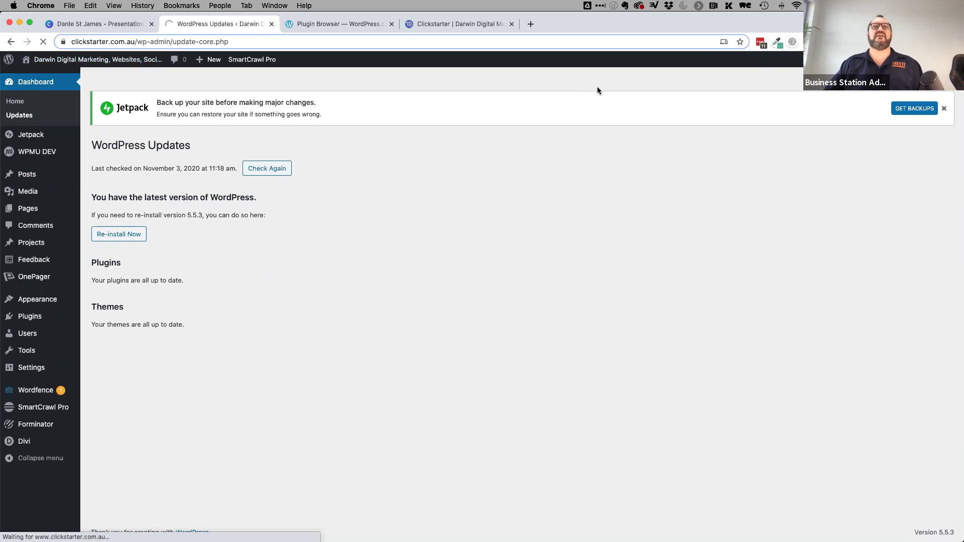
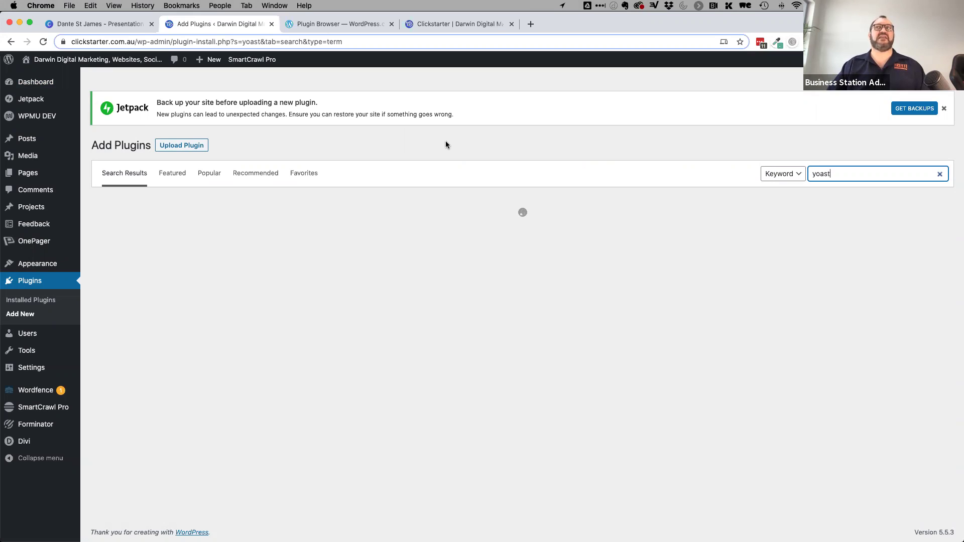
Look through the new-plugin search results for yoast and open the form for uploading a plugin zip file
scroll(526, 137, down, 2)
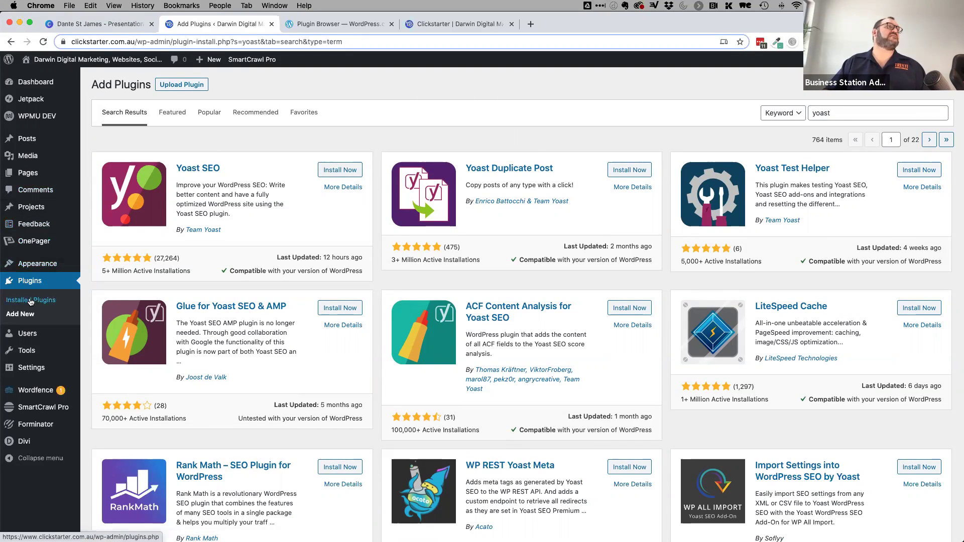
click(191, 87)
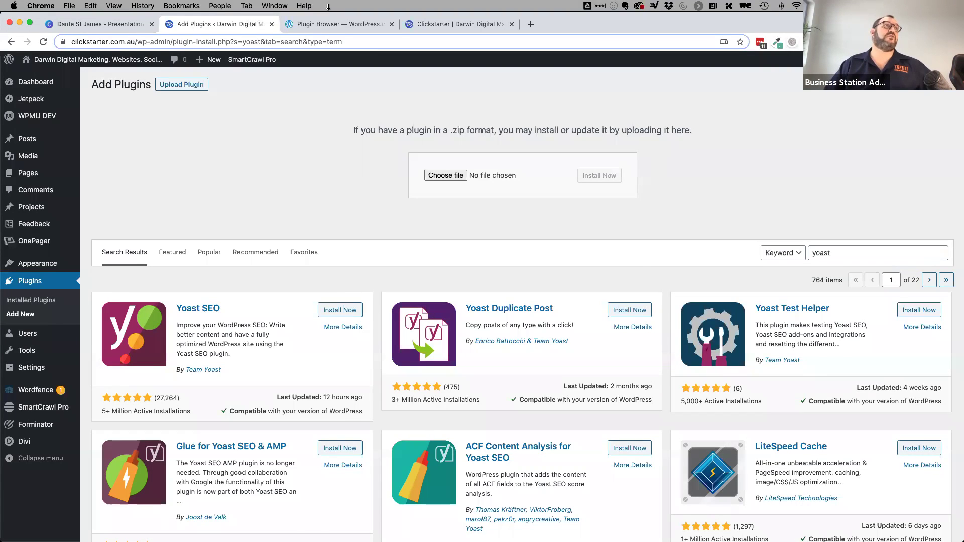
Check the update outcome in the WordPress.com plugin manager, then return to the Clickstarter site's dashboard
click(324, 25)
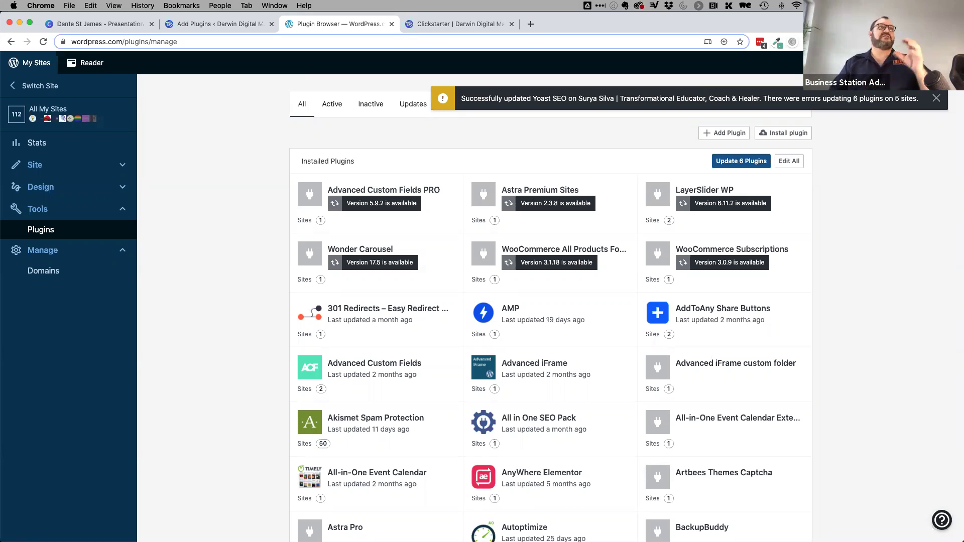
click(209, 24)
mouse_move(39, 87)
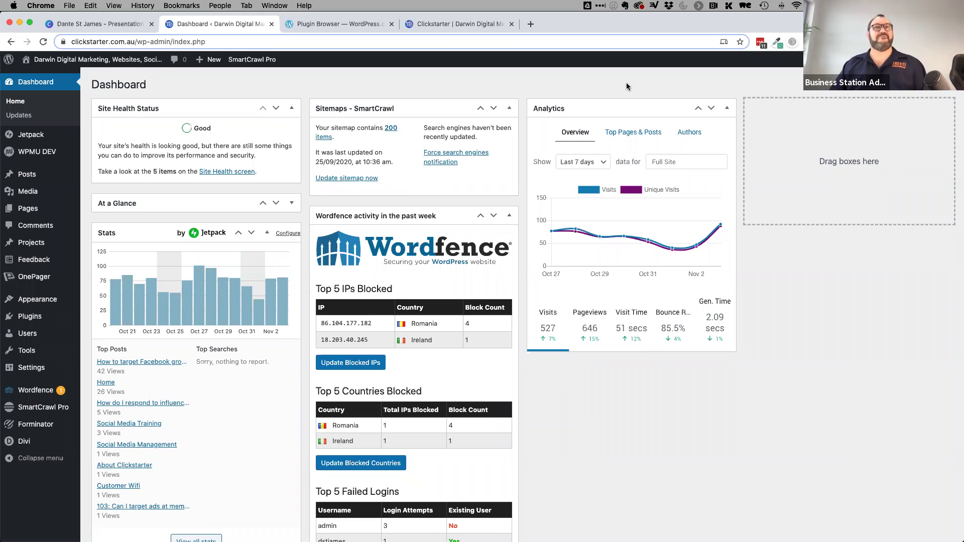
Open the Treeti Business Consulting site's WordPress dashboard at treeti.com.au/wp-admin in a new browser tab
click(531, 24)
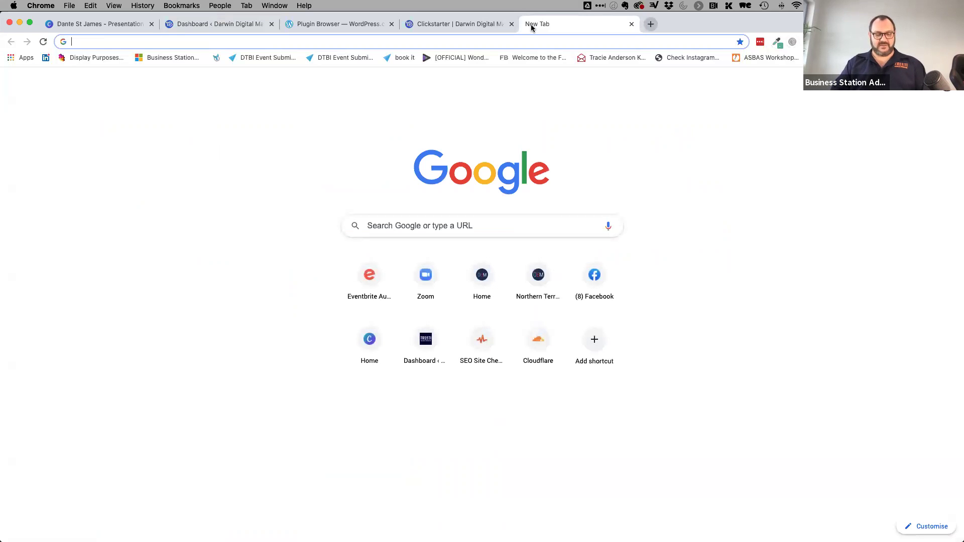
text(treeti)
key(Down)
key(Down)
key(Down)
key(Down)
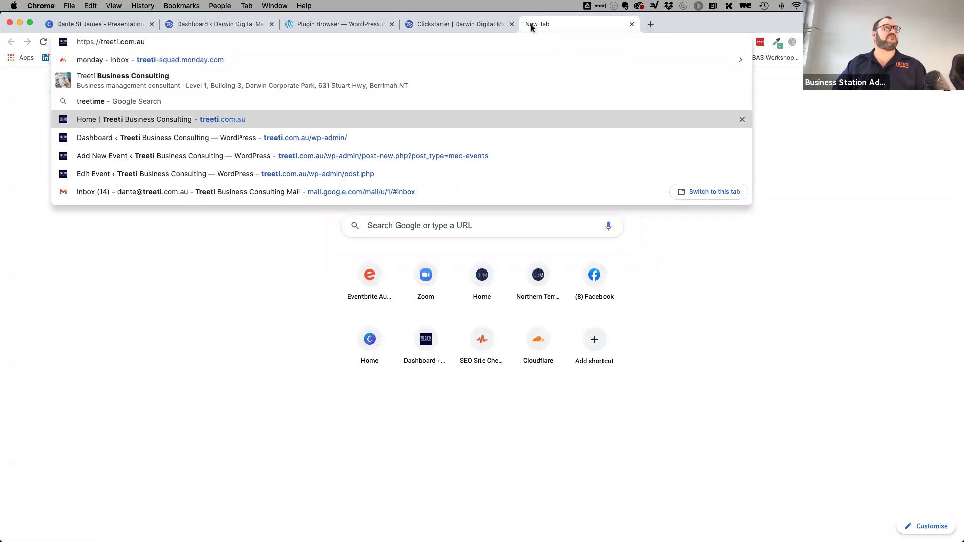
key(Return)
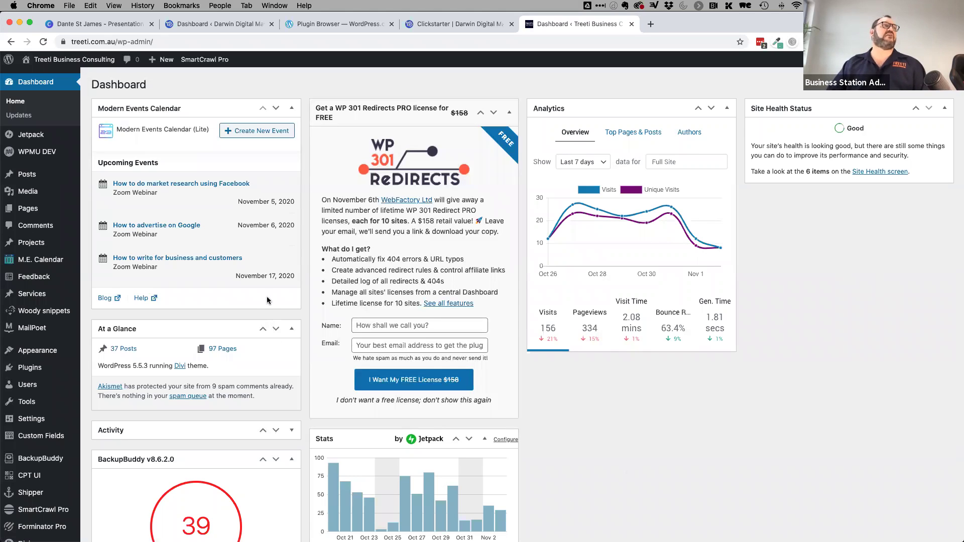
Move the WP 301 Redirects PRO promotion widget to the end of the first dashboard column and collapse it
click(480, 113)
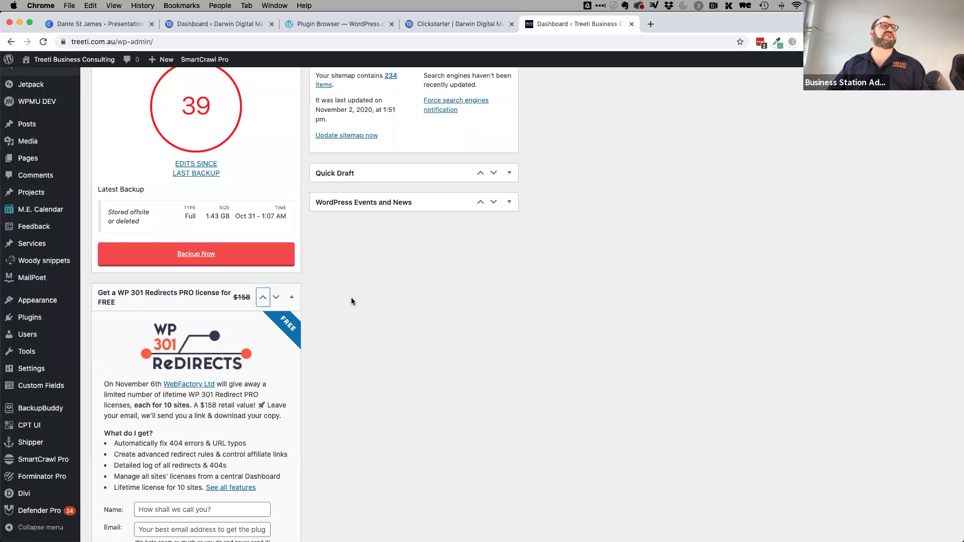
scroll(292, 298, up, 4)
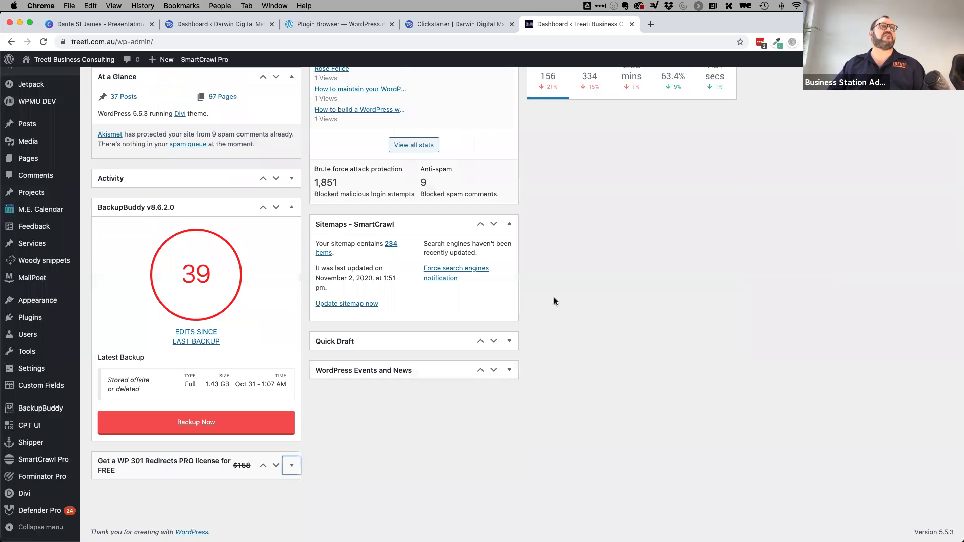
scroll(553, 297, up, 4)
scroll(554, 301, up, 2)
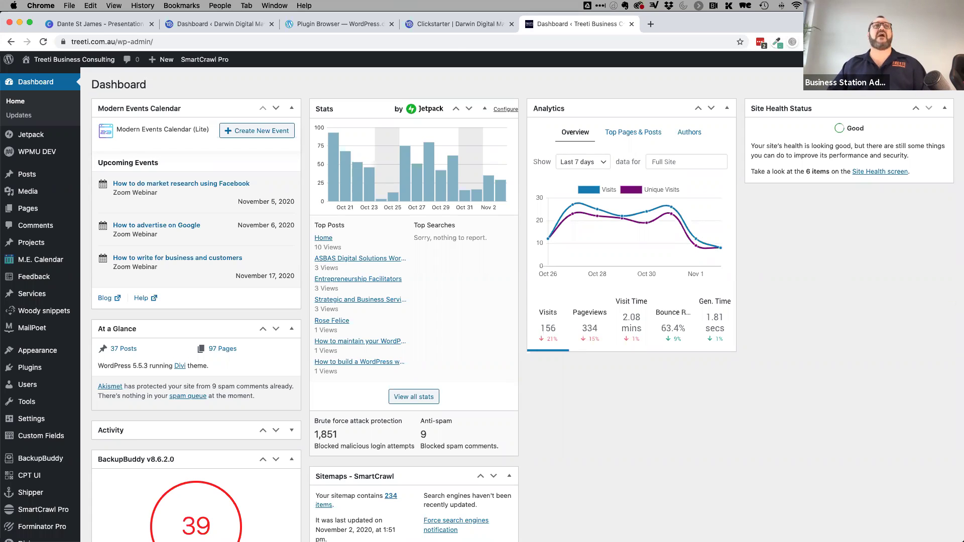
Switch to the Canva presentation and present the closing Thank you slide on page 23 full screen
click(102, 25)
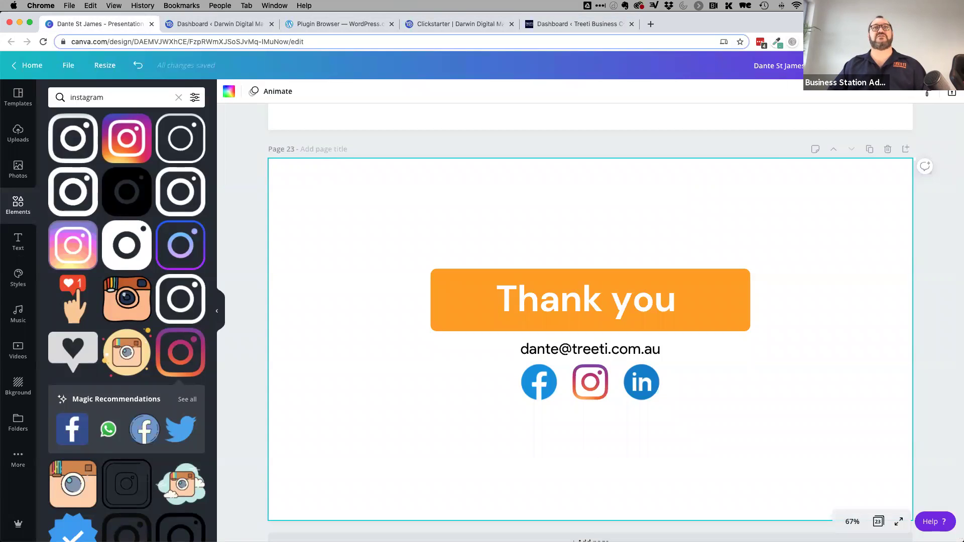
click(876, 65)
click(867, 161)
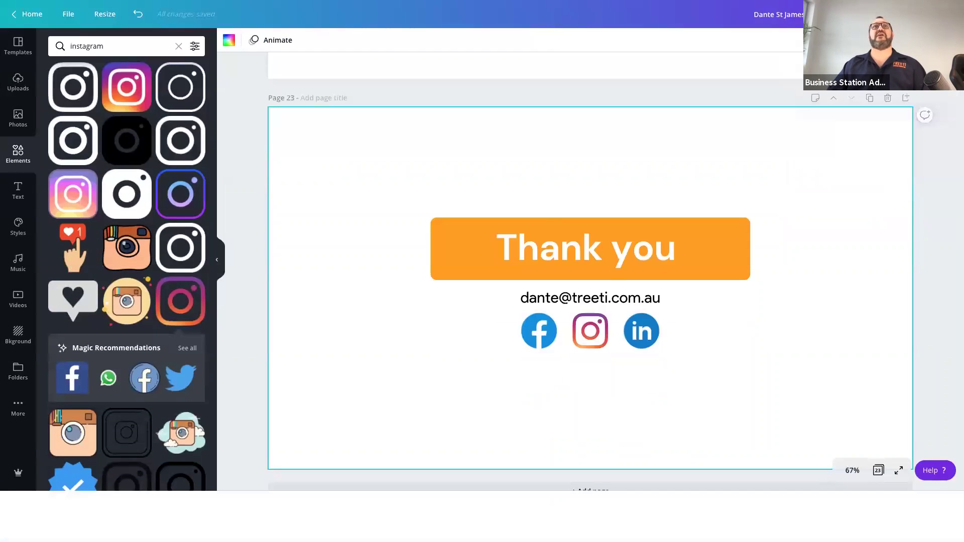